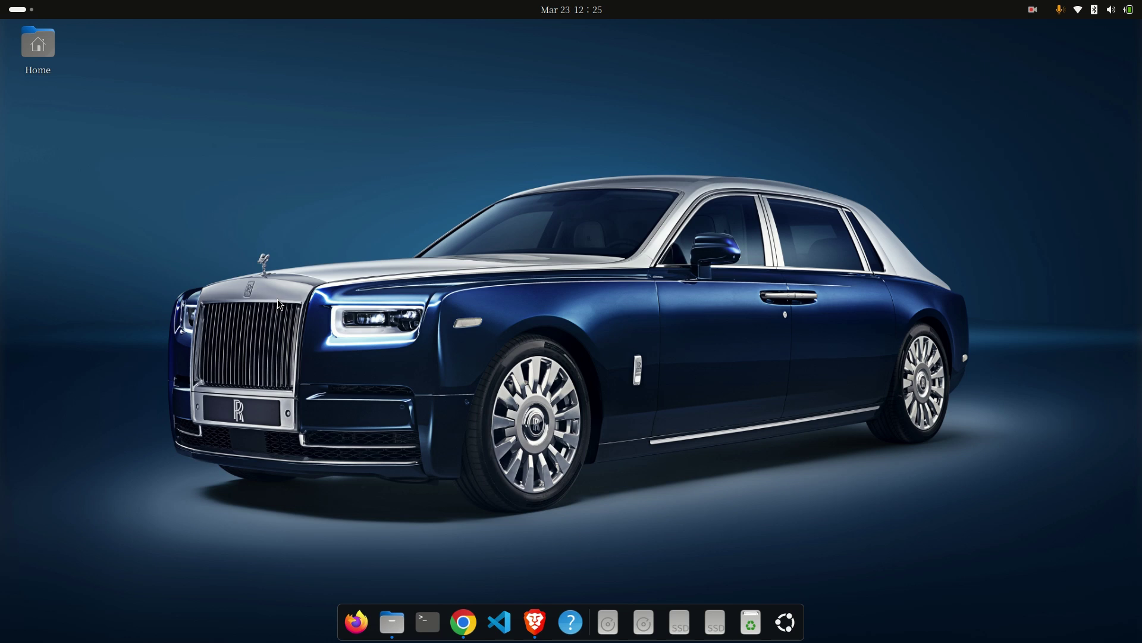
- Switch to Chrome and bring up the claude-desktop-debian repository page on GitHub, checking its web address
click(454, 623)
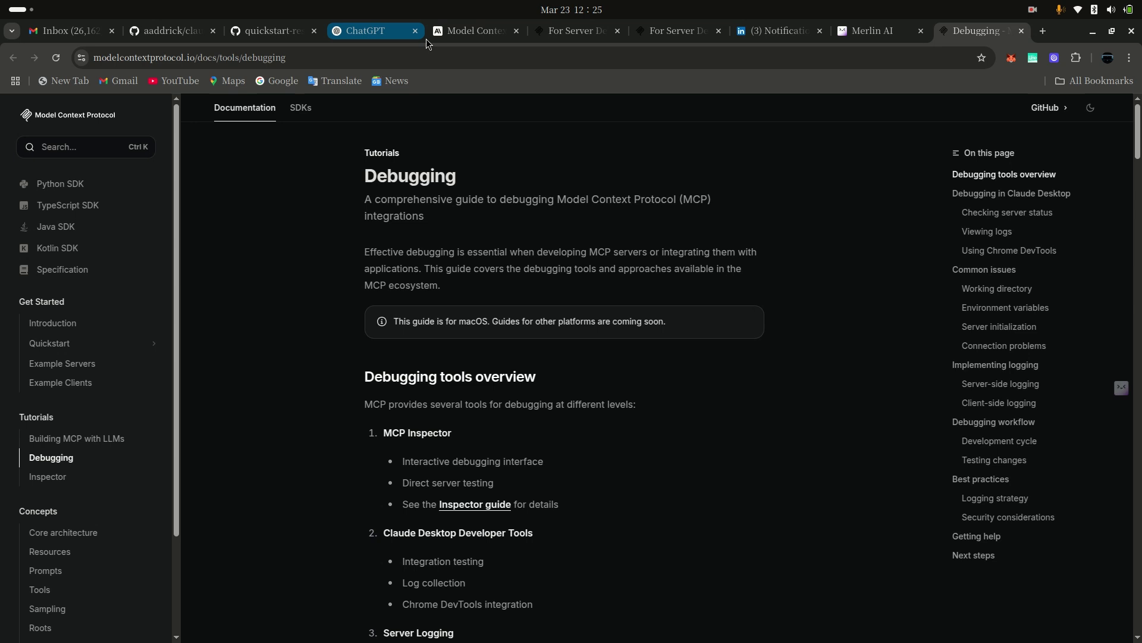
click(247, 29)
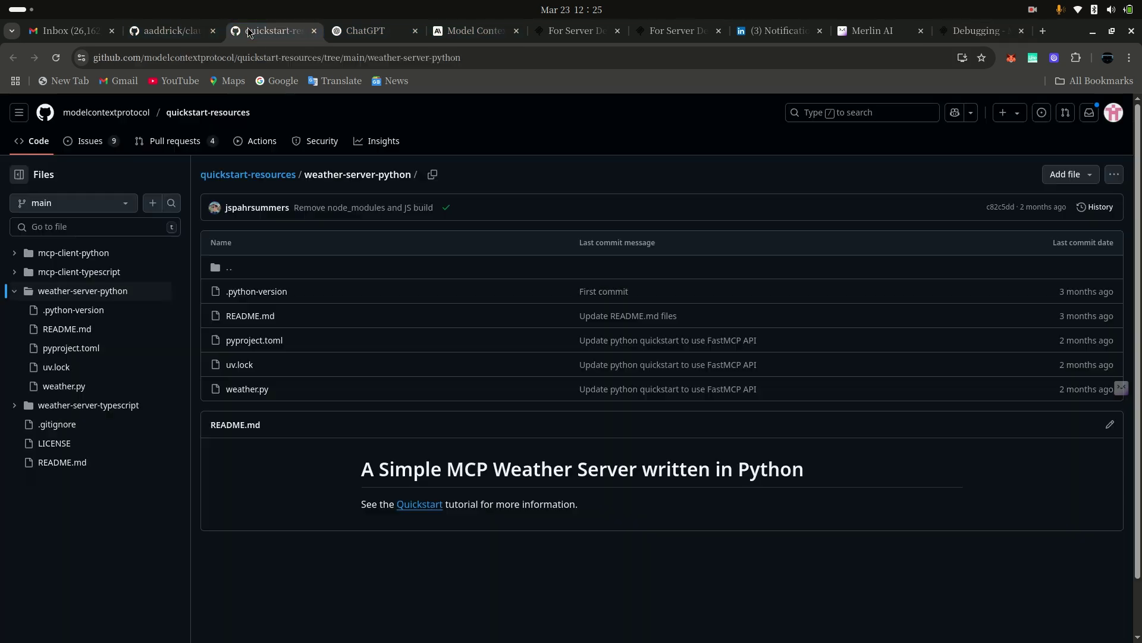
click(182, 30)
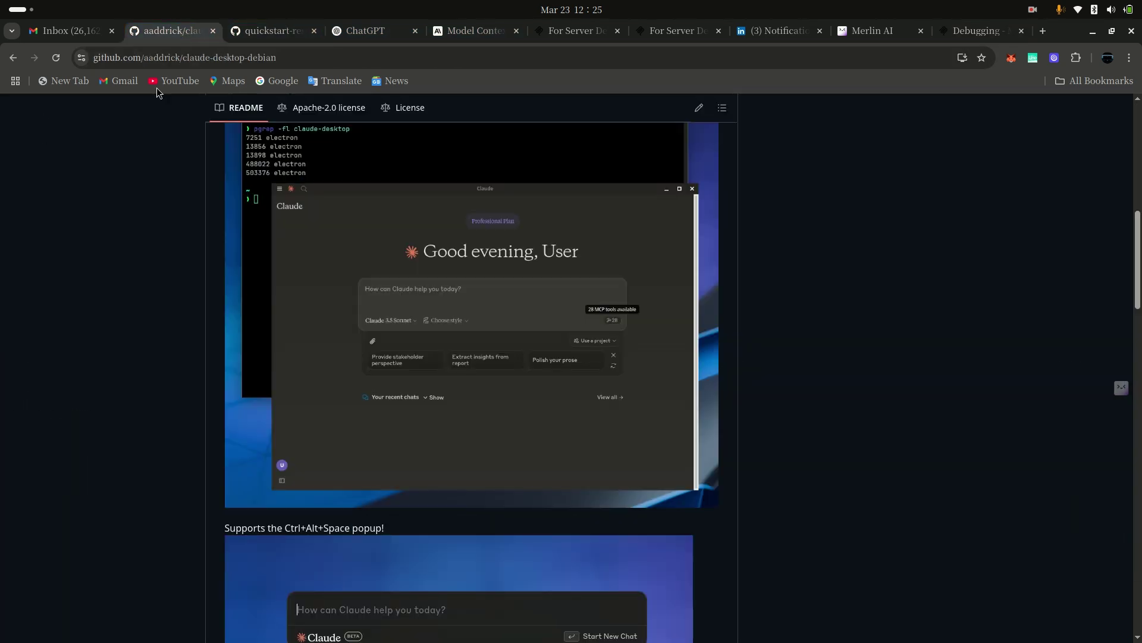
scroll(279, 191, up, 1)
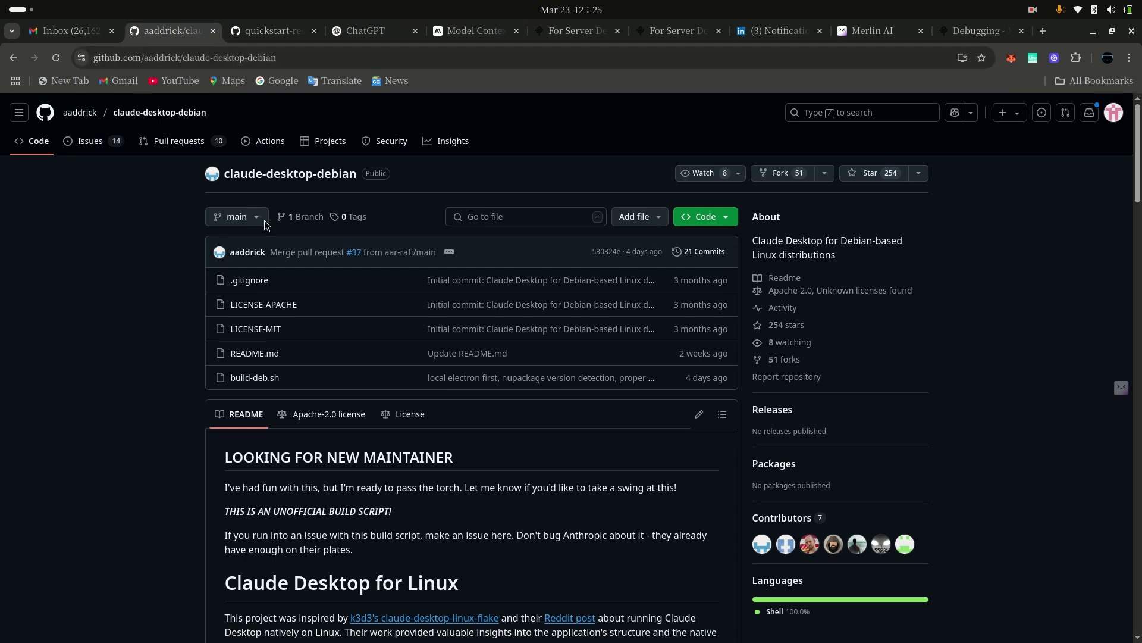
double_click(301, 58)
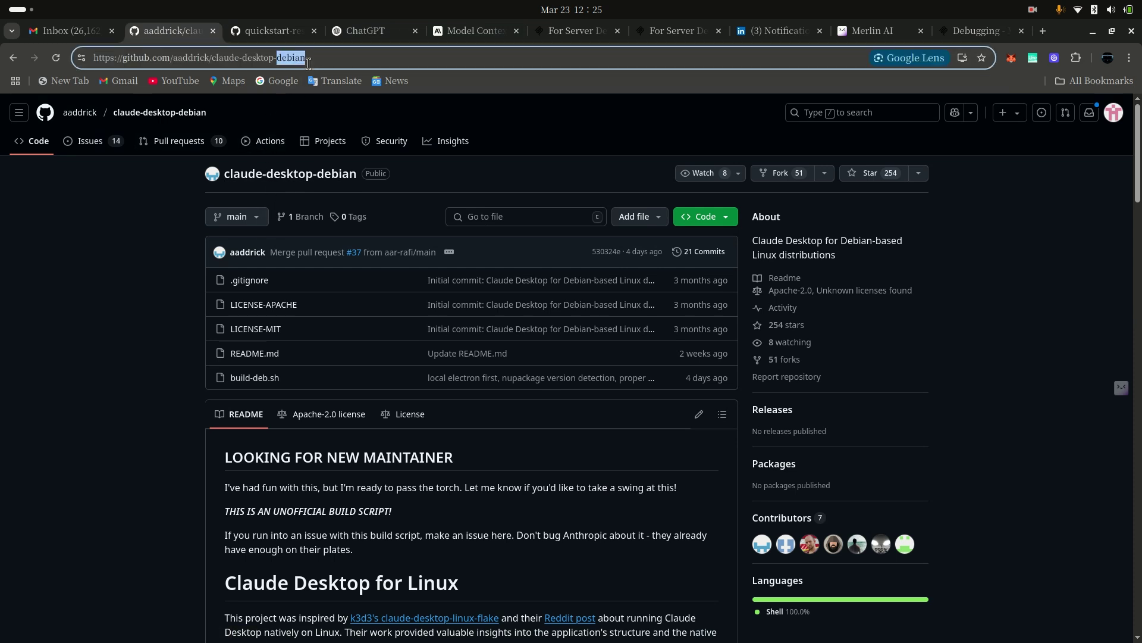
click(355, 61)
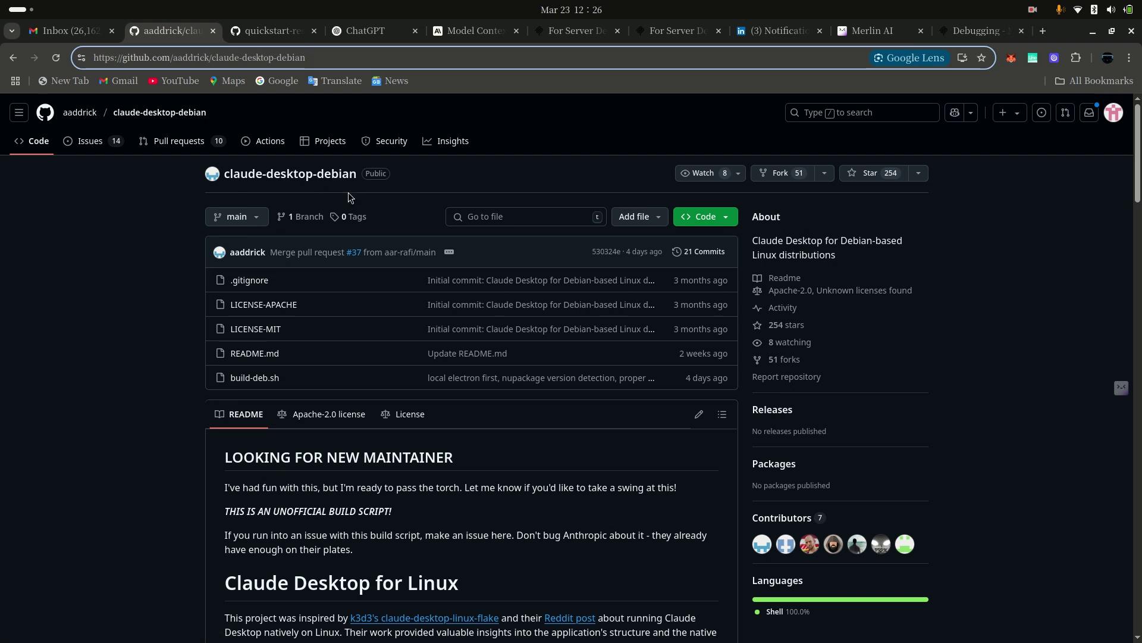
- Read the repository's README from the introduction through to the Debian package section under Installation Options
scroll(348, 191, down, 6)
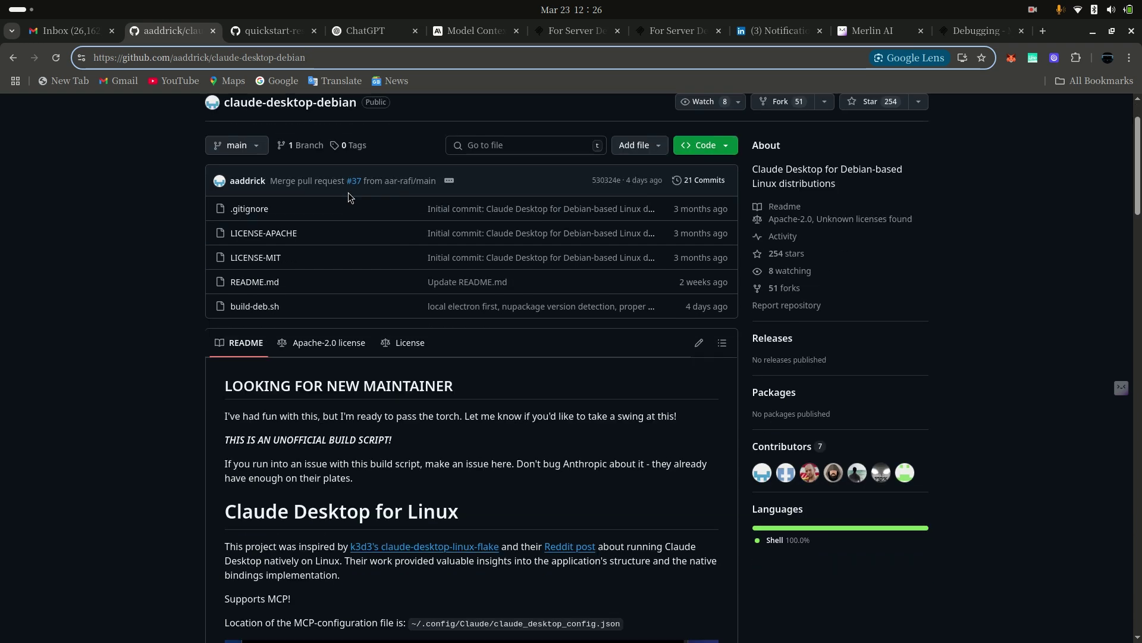
scroll(391, 313, up, 4)
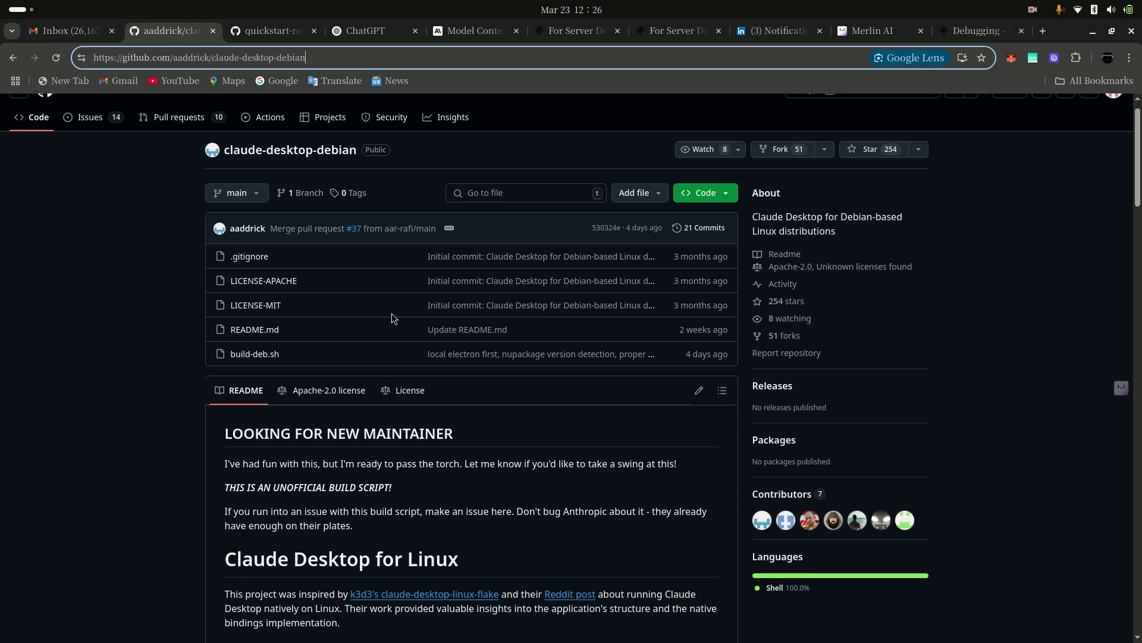
scroll(357, 307, down, 2)
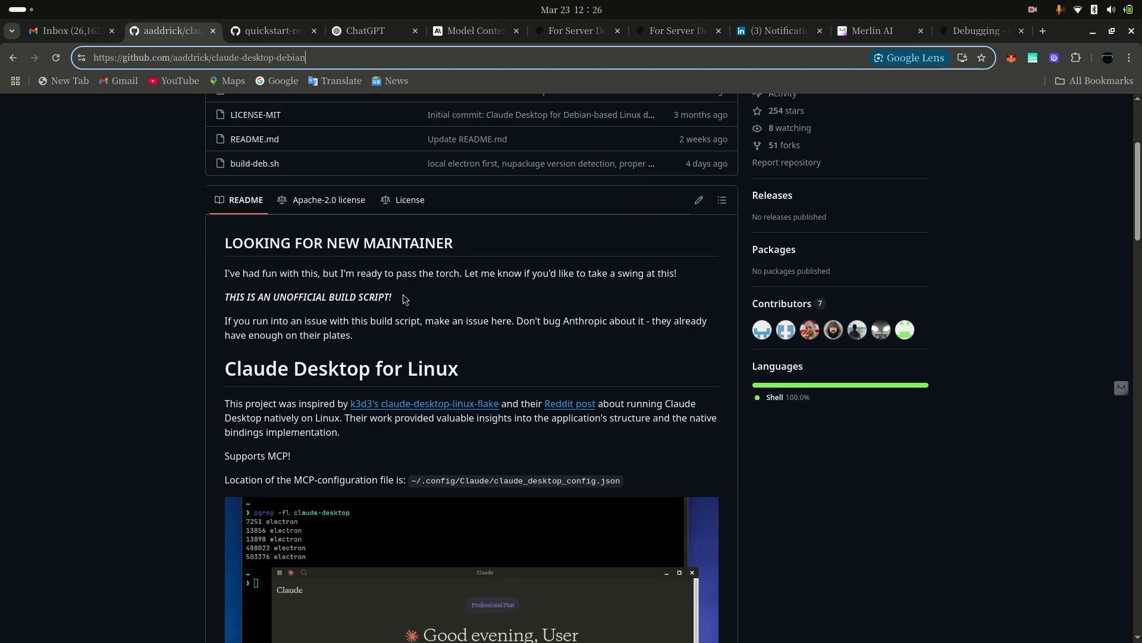
scroll(249, 290, down, 6)
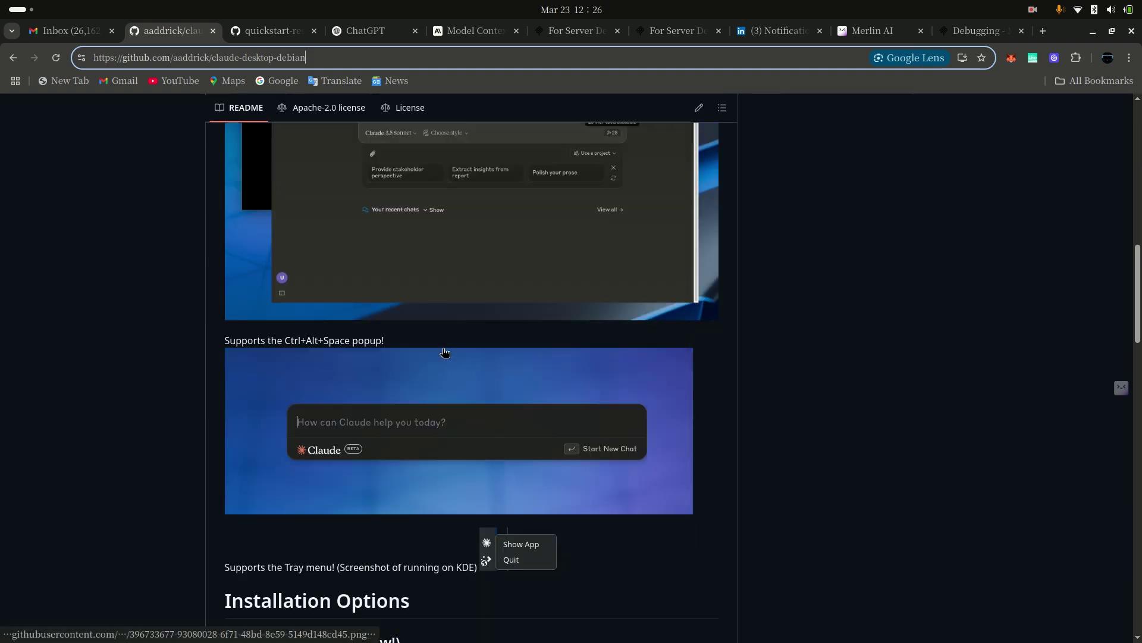
scroll(443, 352, down, 8)
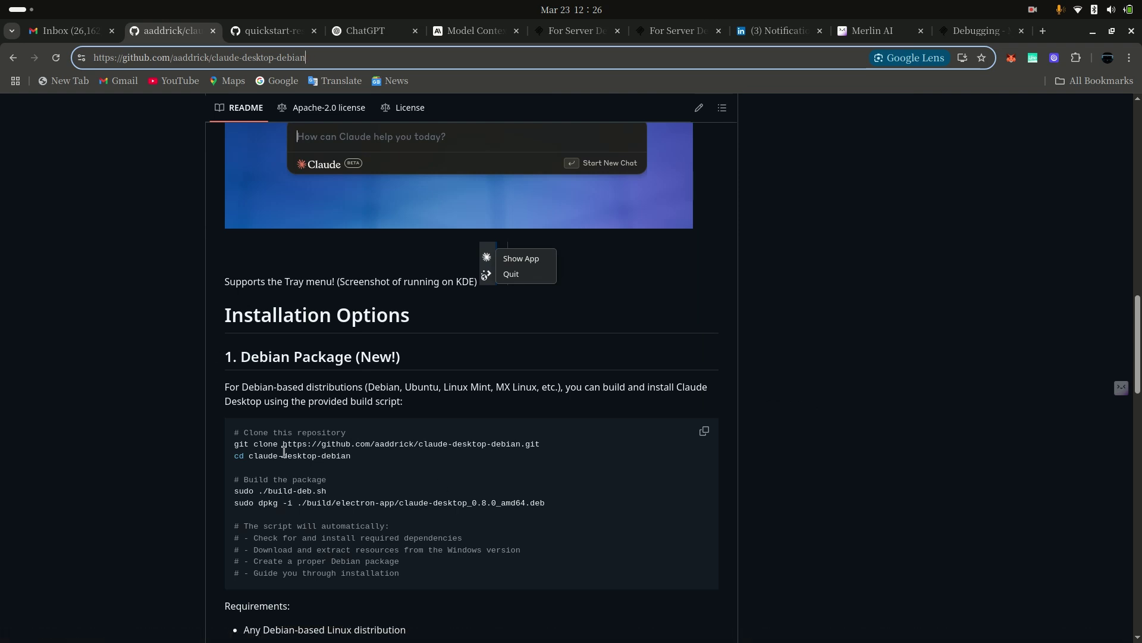
- Examine the clone, build and install commands for the Debian package and skim the rest of the README
drag(225, 443, 541, 450)
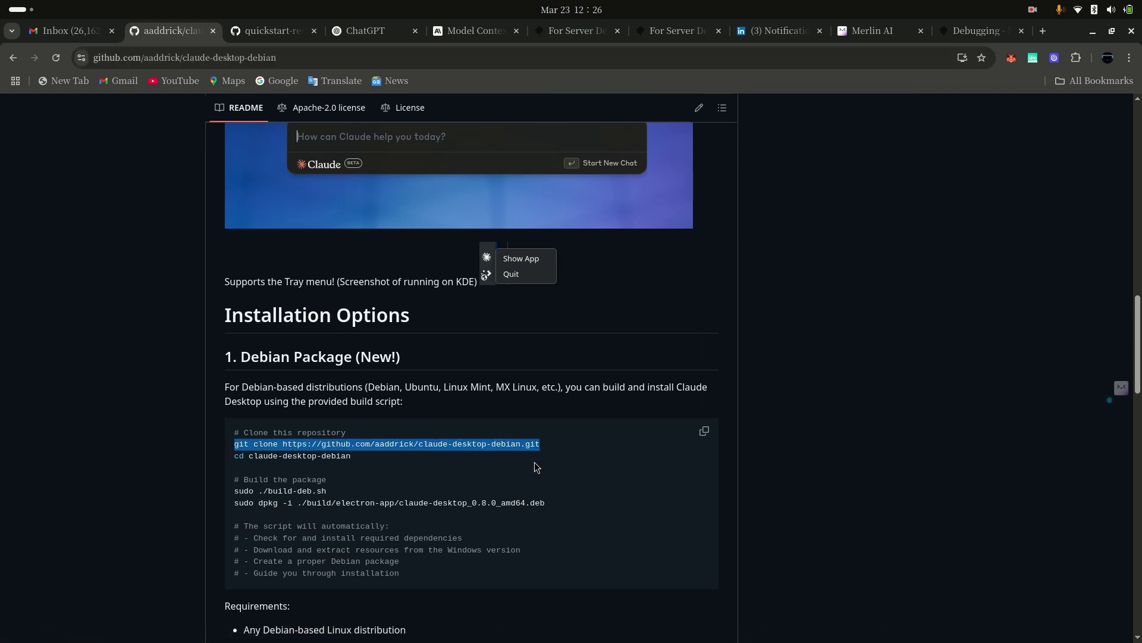
click(518, 463)
scroll(320, 467, down, 2)
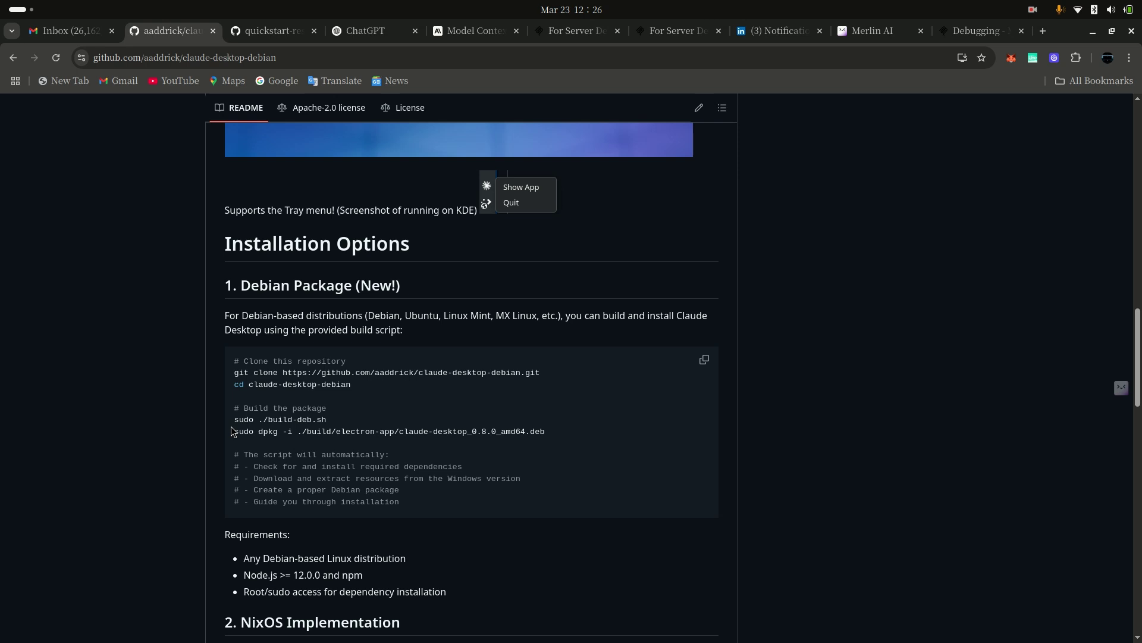
drag(355, 419, 244, 408)
click(366, 400)
scroll(556, 429, down, 4)
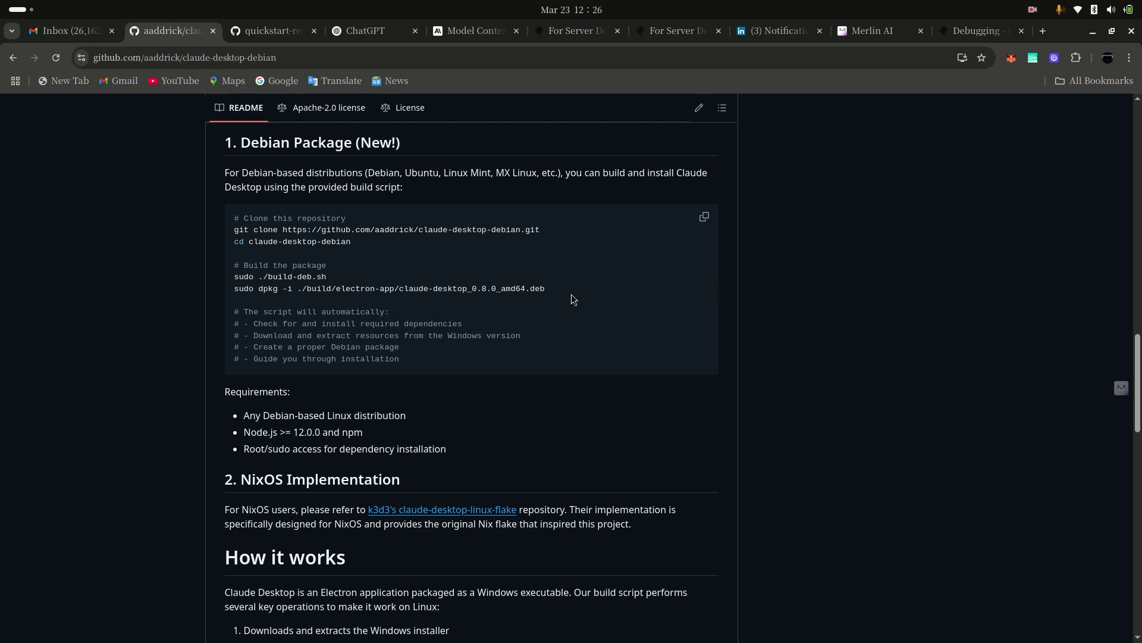
mouse_move(571, 294)
mouse_down()
mouse_move(337, 262)
mouse_move(220, 226)
mouse_up()
click(415, 267)
scroll(416, 265, down, 7)
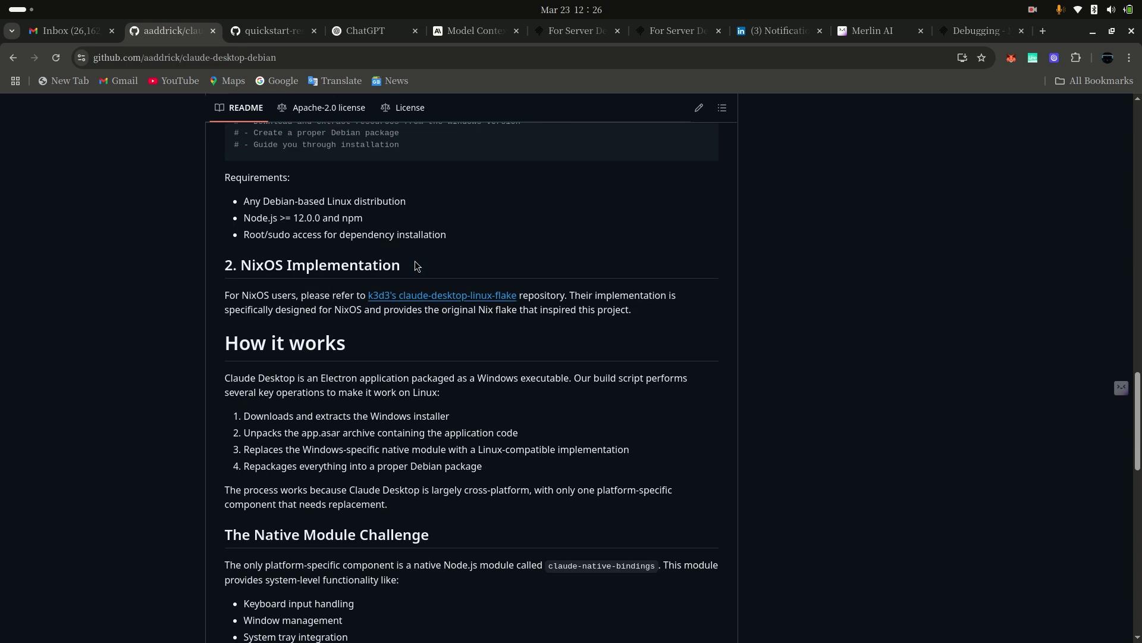
scroll(416, 265, down, 10)
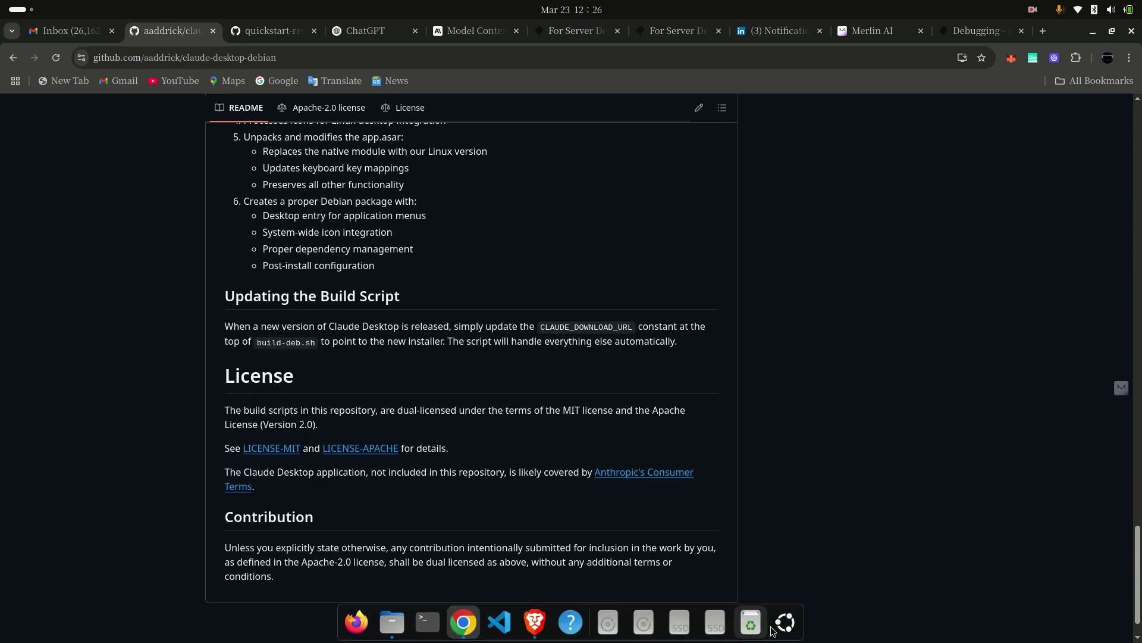
- Launch the installed Claude desktop application from the system's application list
click(784, 628)
scroll(705, 437, down, 1)
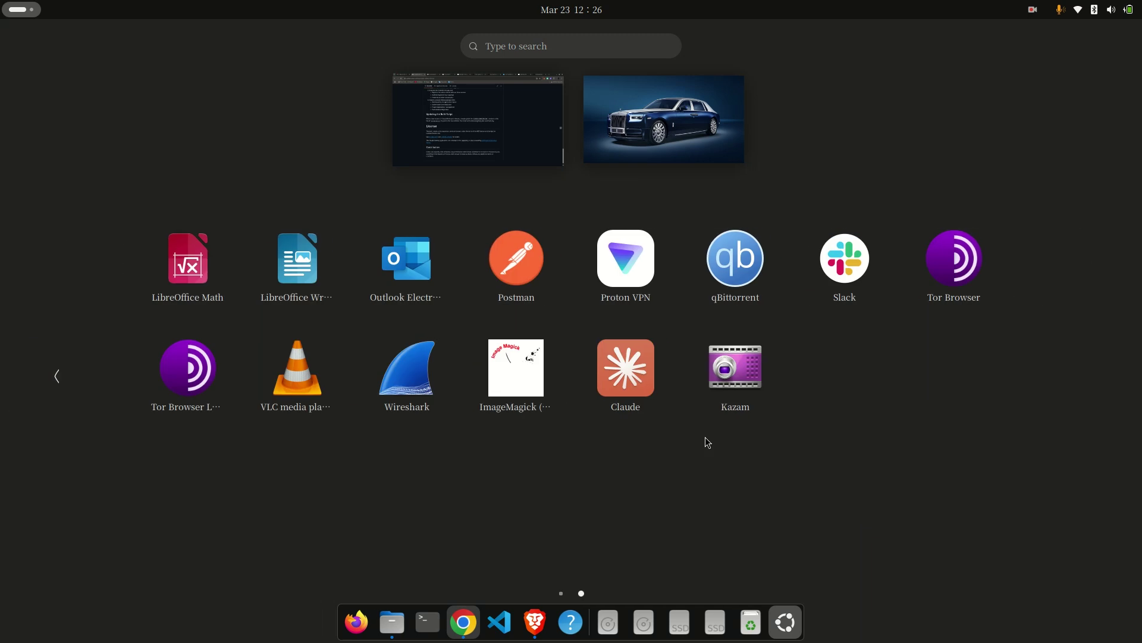
click(626, 380)
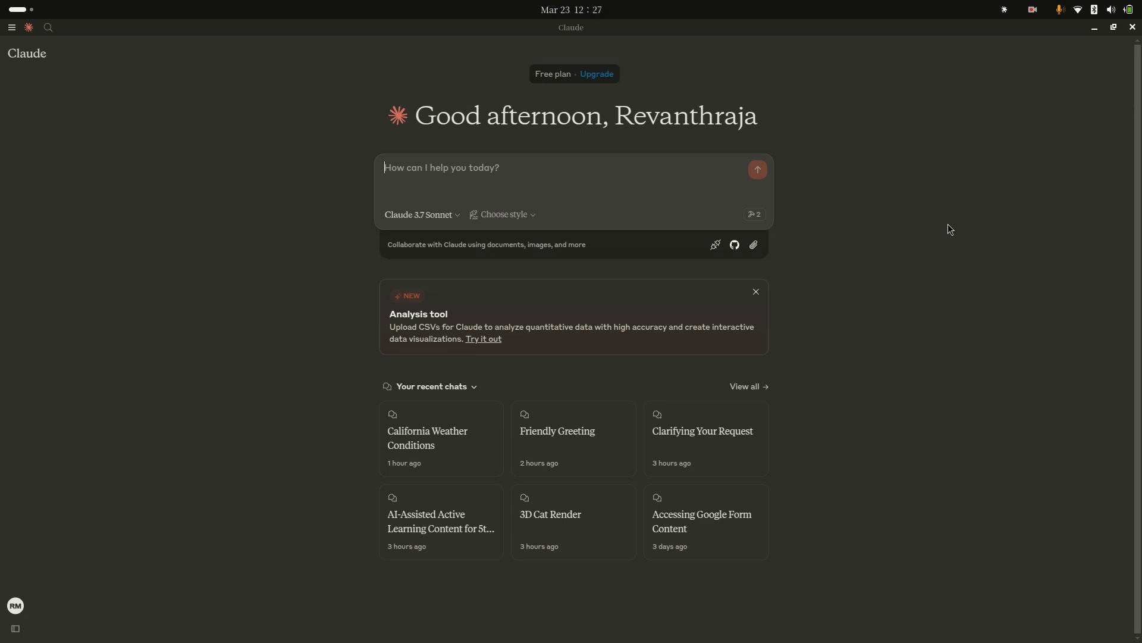
- Open Claude's developer settings and show the details of the weather MCP server
click(11, 28)
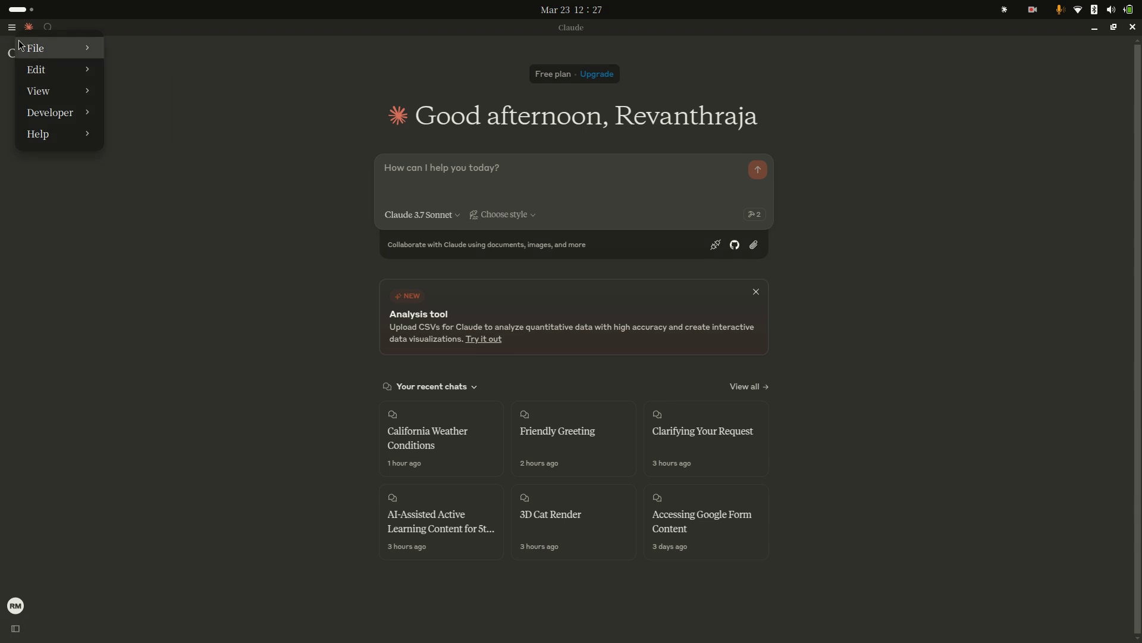
mouse_move(31, 50)
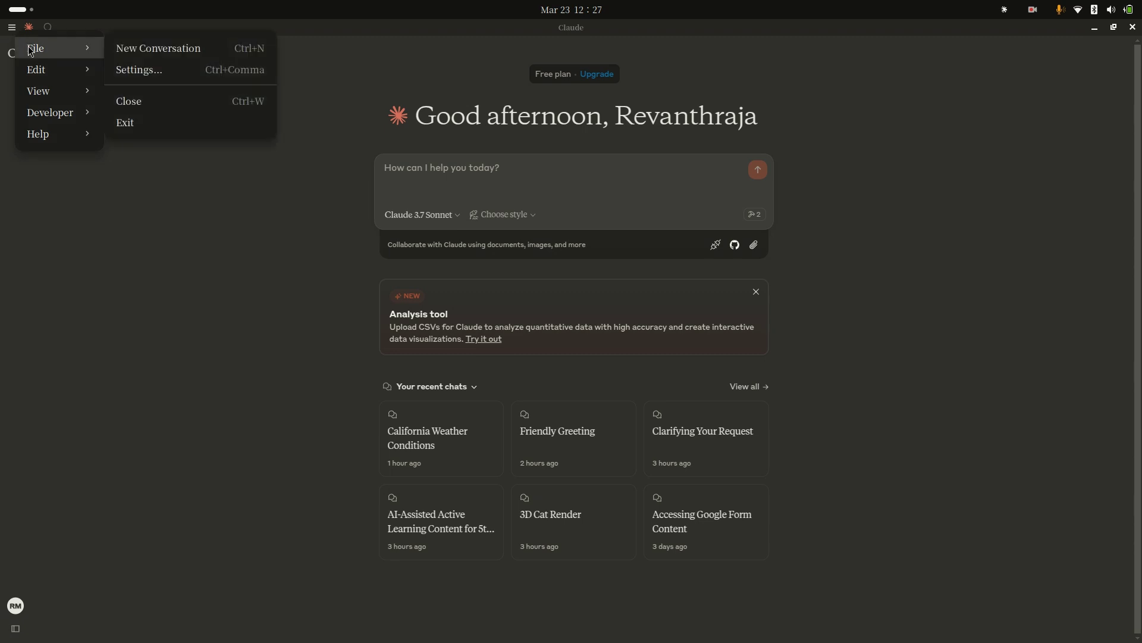
click(132, 75)
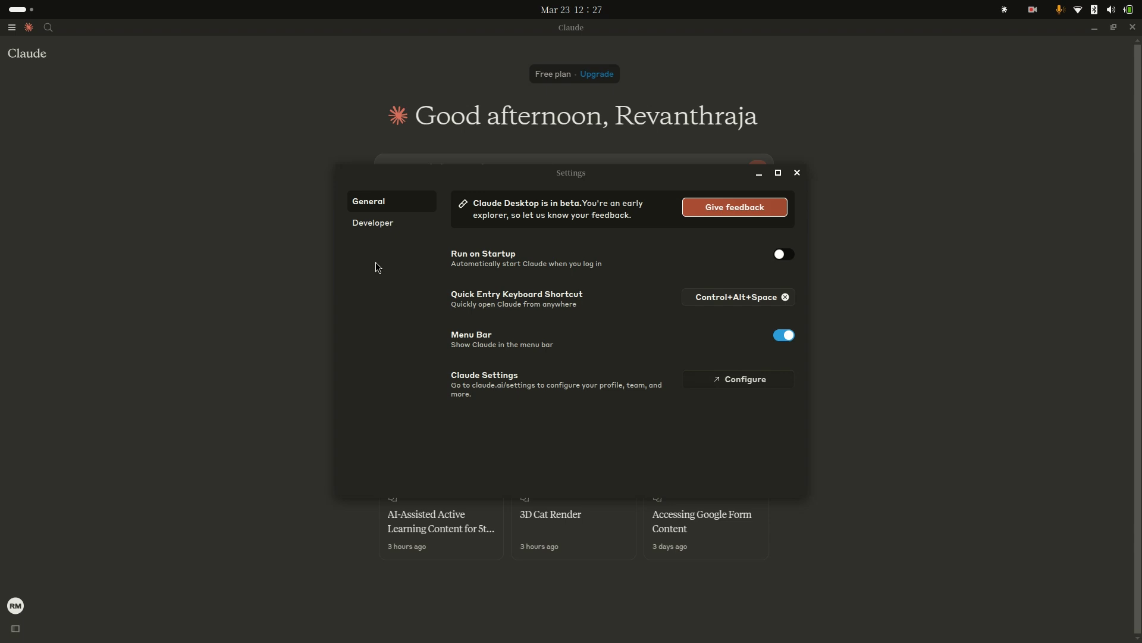
click(371, 232)
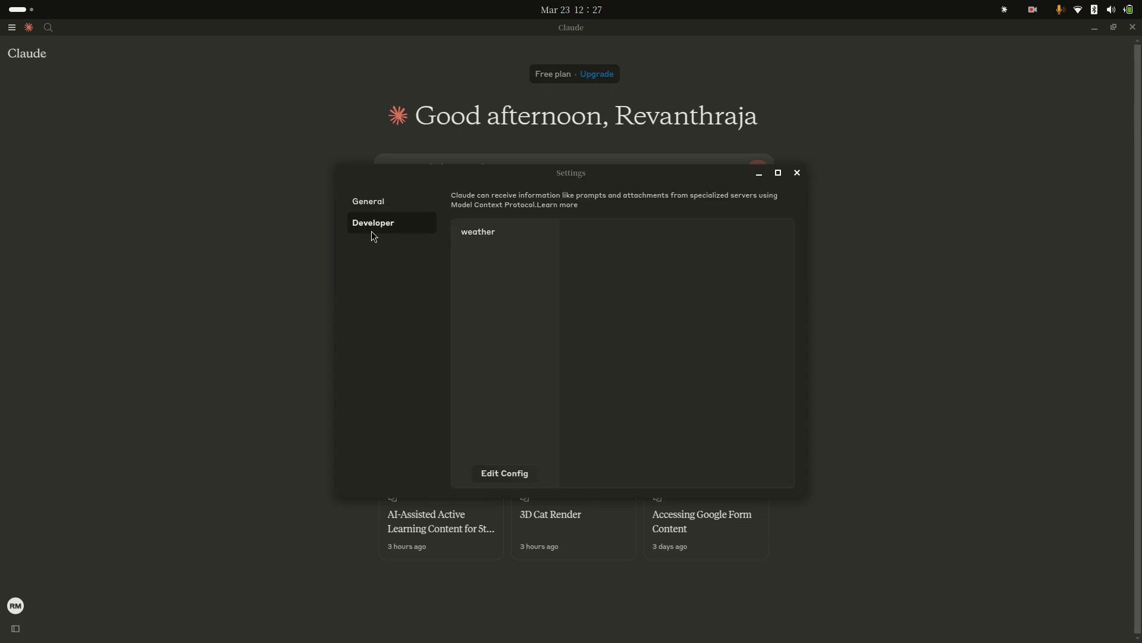
click(464, 238)
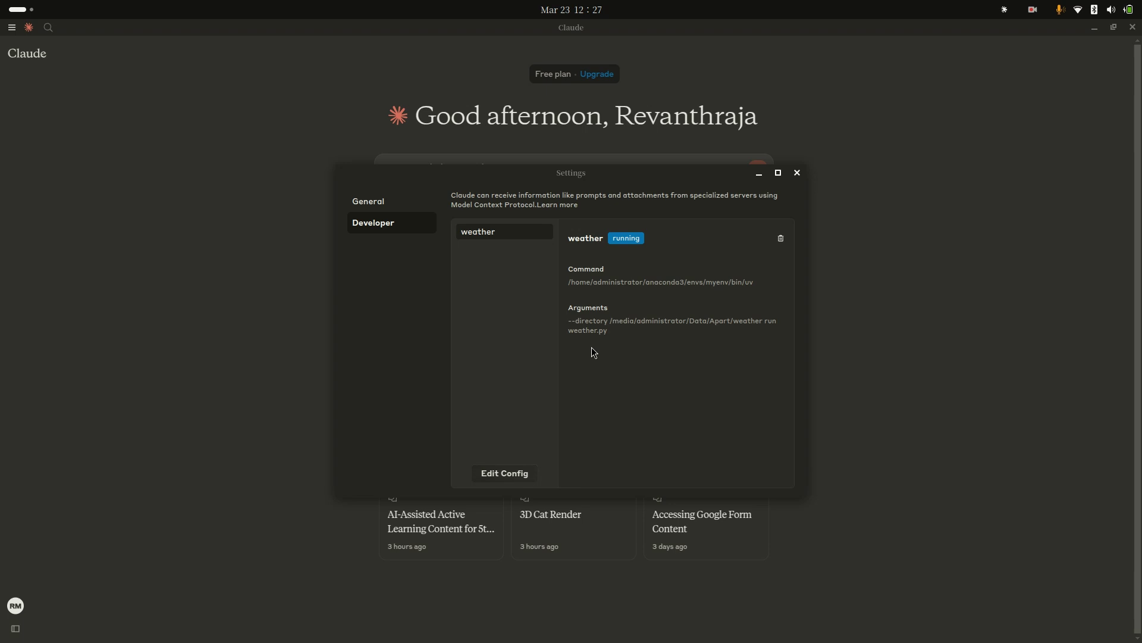
- Open claude_desktop_config.json for editing in gedit and review its mcpServers entry for the weather server
click(522, 475)
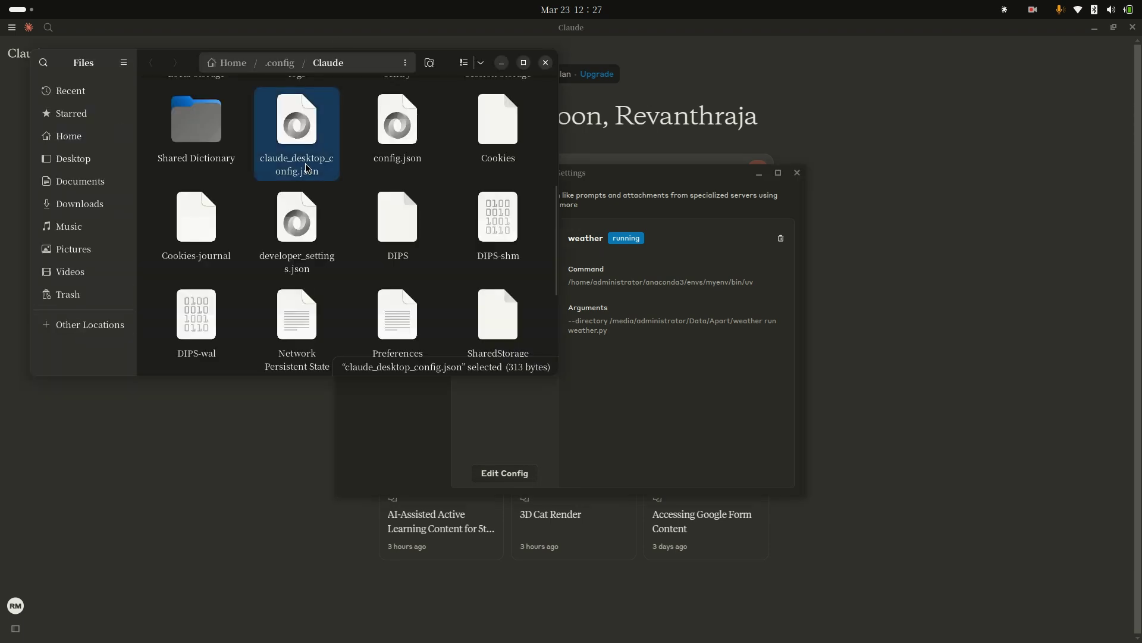
right_click(308, 168)
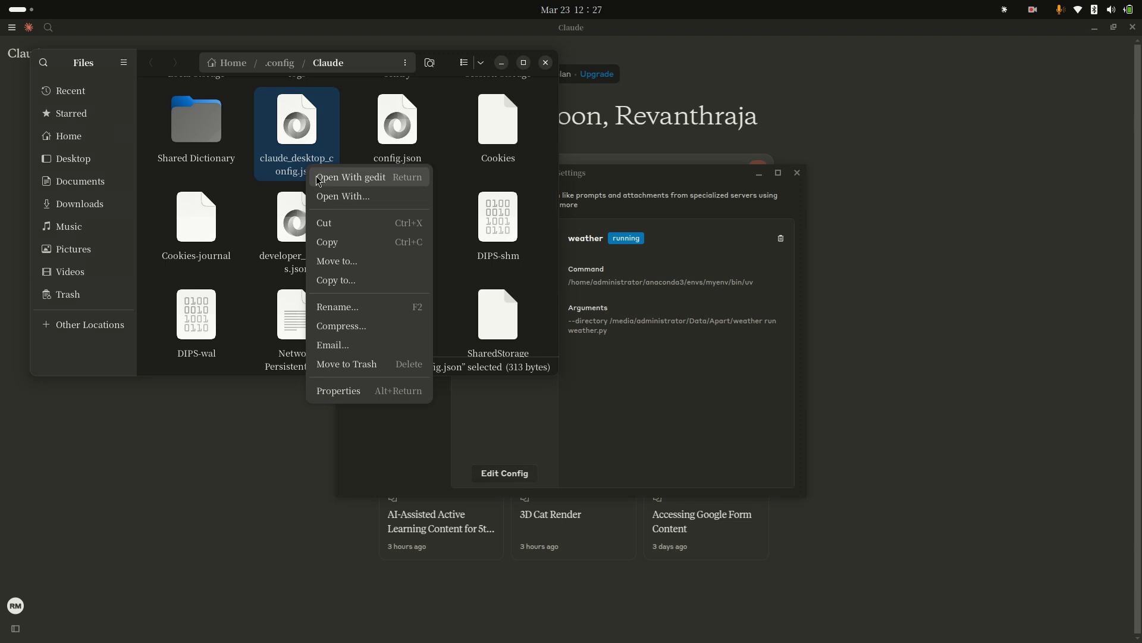
click(319, 178)
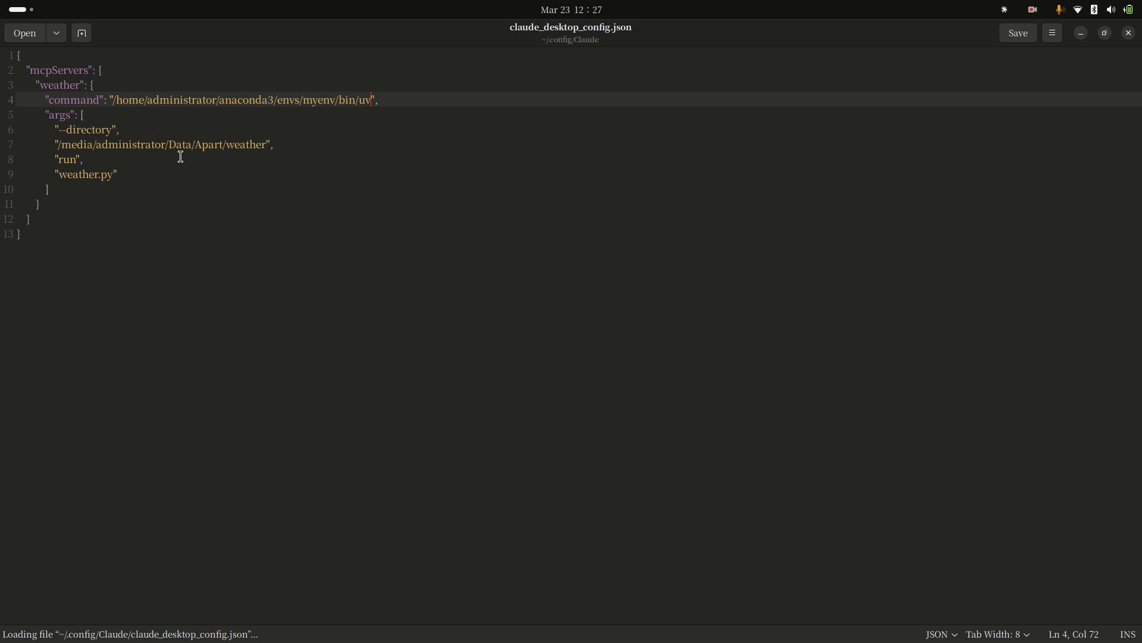
drag(102, 255, 34, 48)
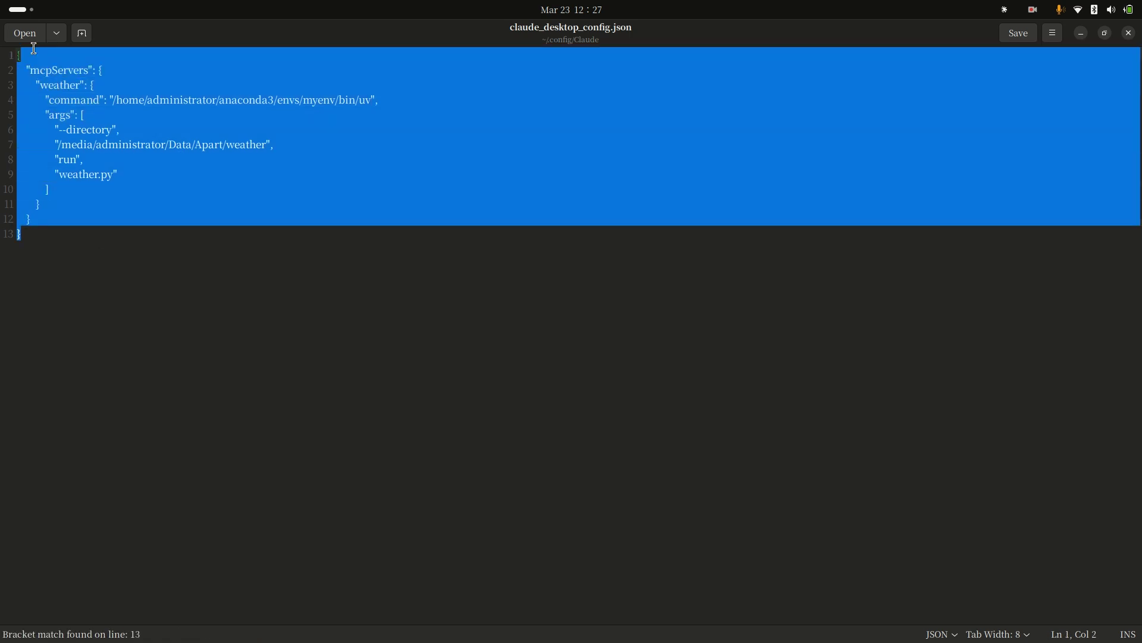
click(220, 175)
- Switch to VS Code, close the open utils.py and weather.py files, and collapse the Newsanalyser and weather folders
mouse_move(439, 640)
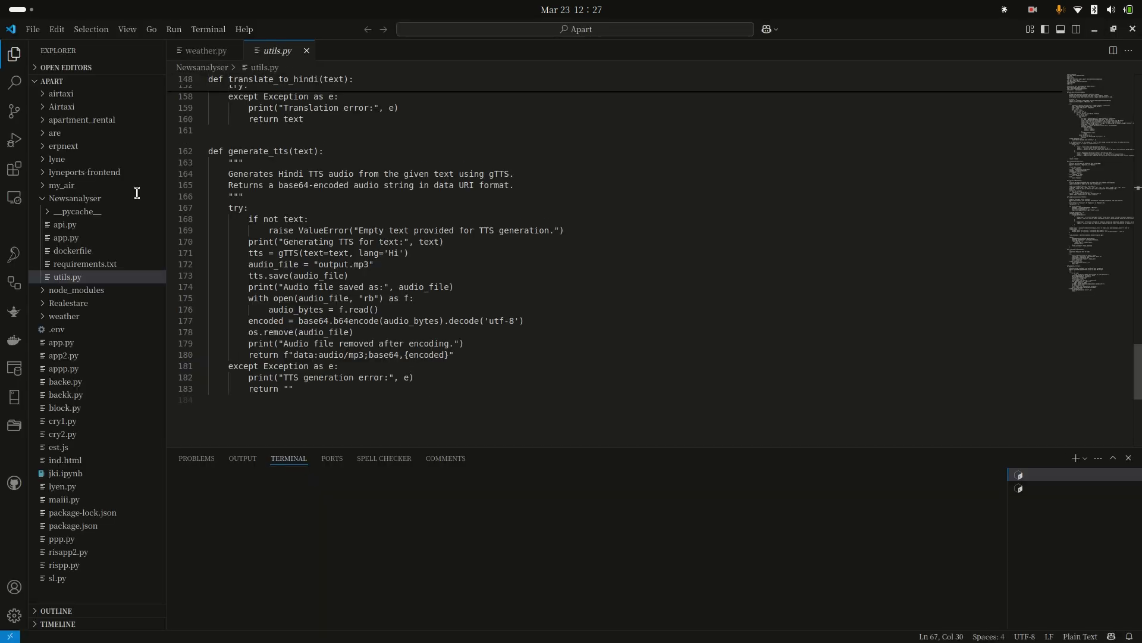
click(42, 200)
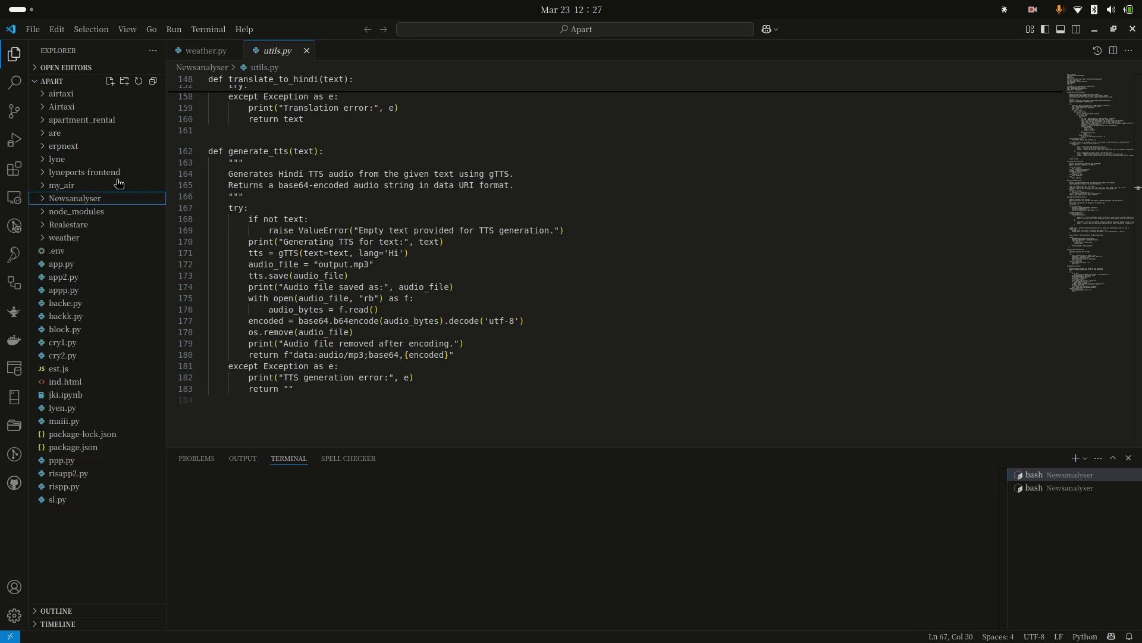
click(306, 51)
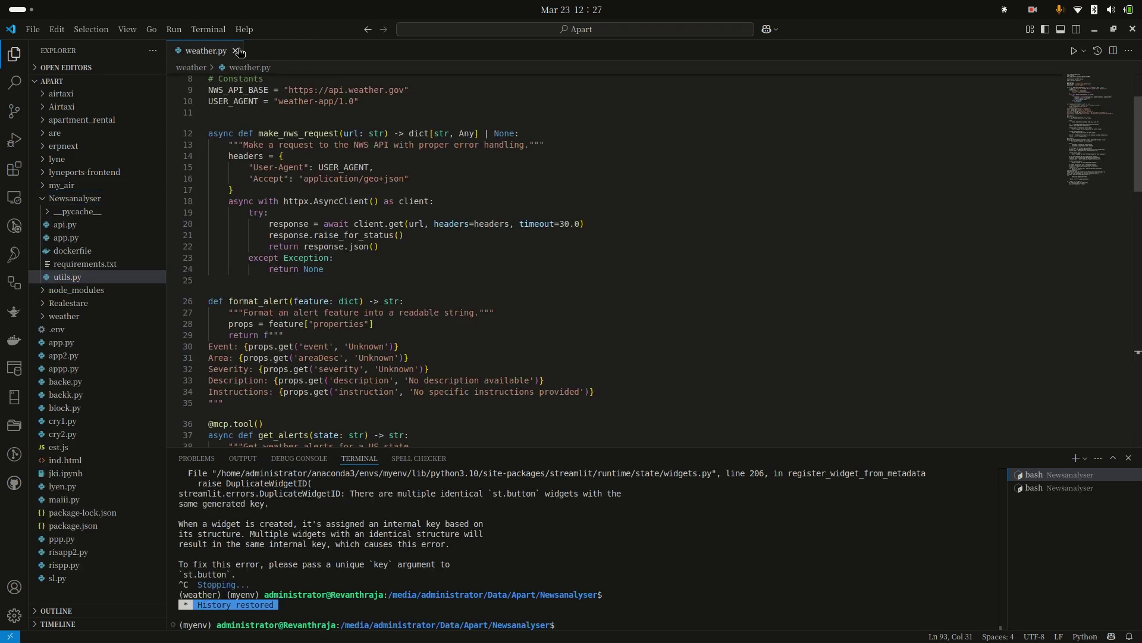
click(238, 50)
click(74, 199)
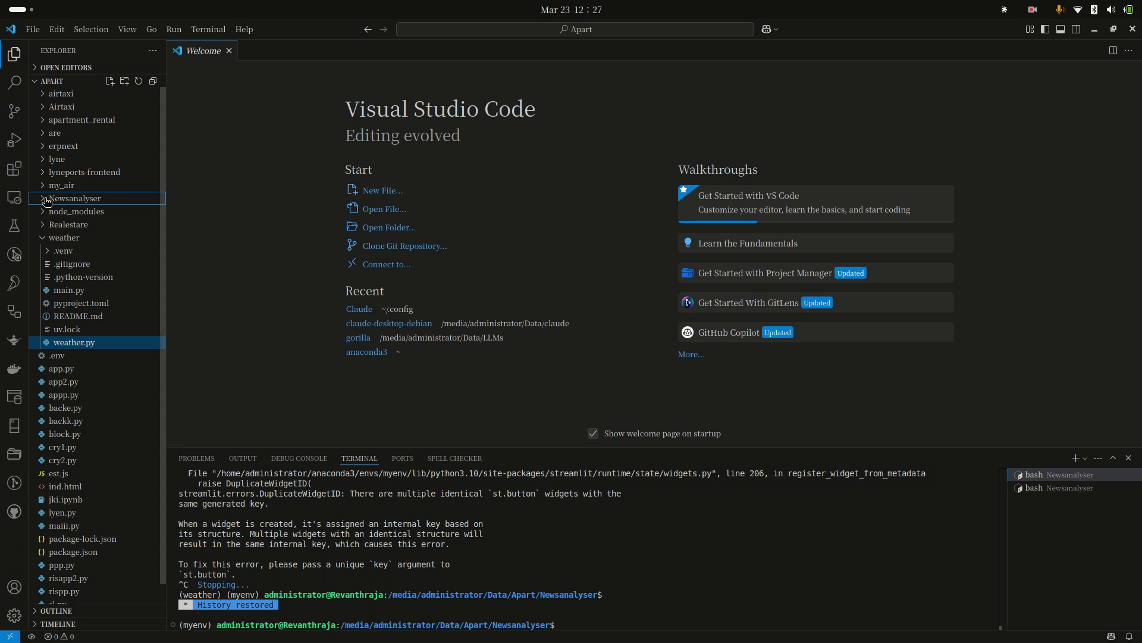
click(42, 238)
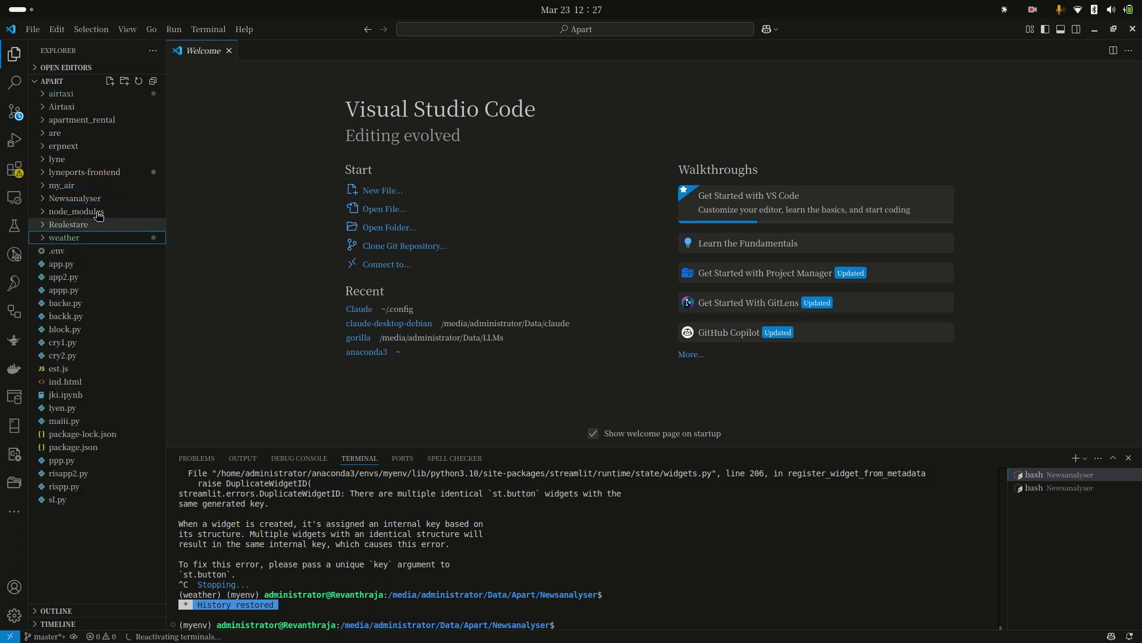
- Open weather.py from the weather folder and examine its NWS_API_BASE and USER_AGENT constants
click(89, 238)
scroll(89, 240, down, 1)
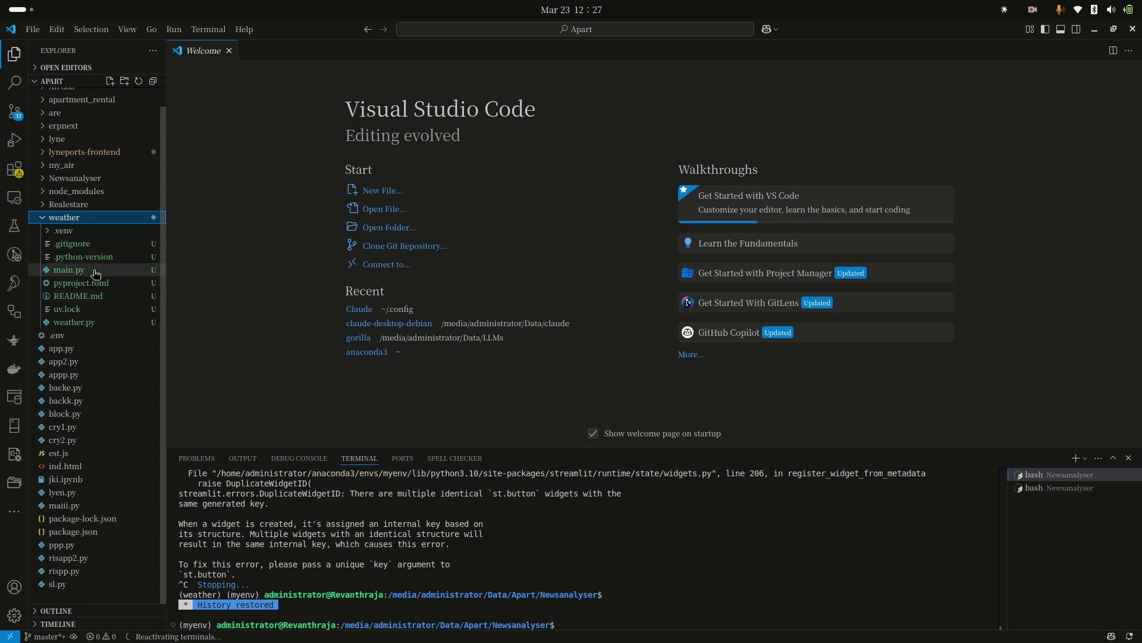
click(95, 322)
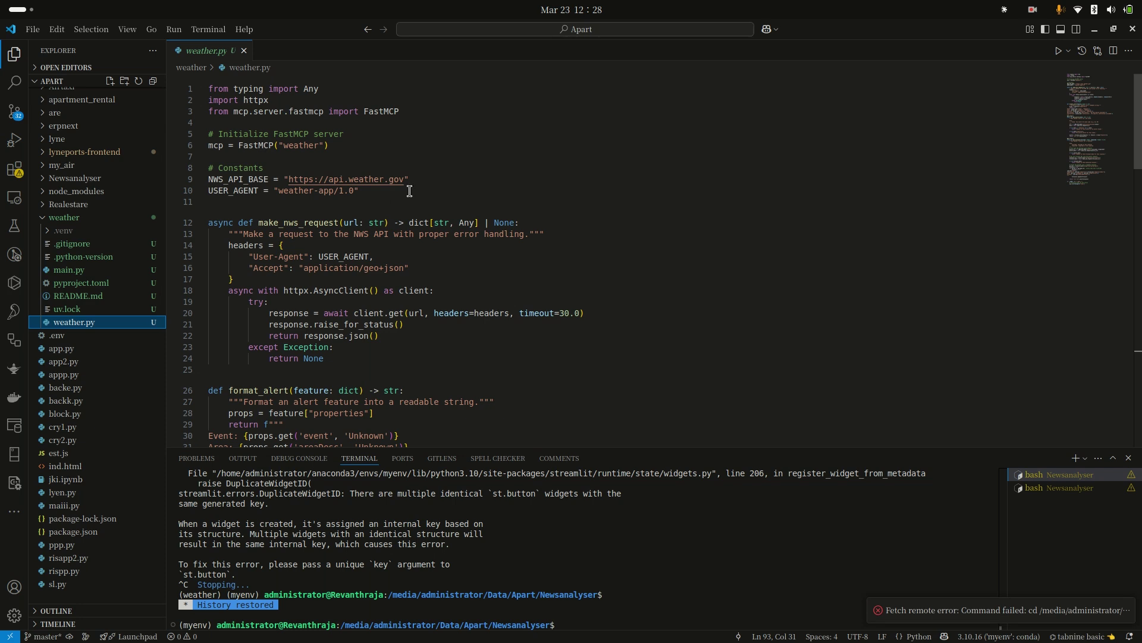
drag(409, 190, 286, 179)
click(505, 211)
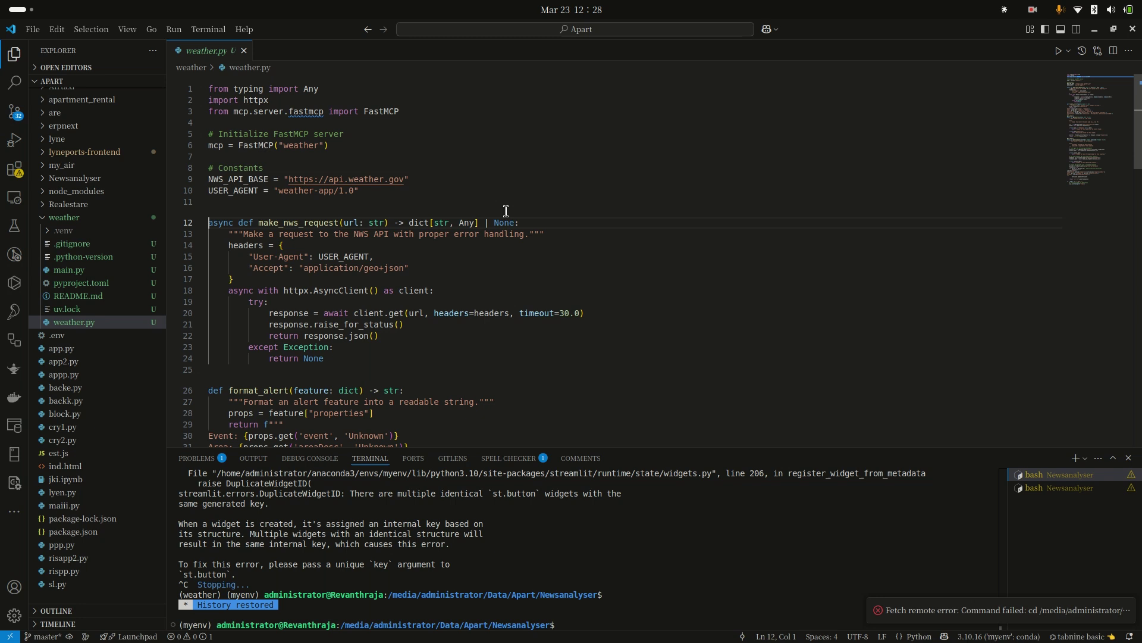
- Examine the request, alert and forecast functions in weather.py down to the mcp.run call
scroll(436, 198, down, 4)
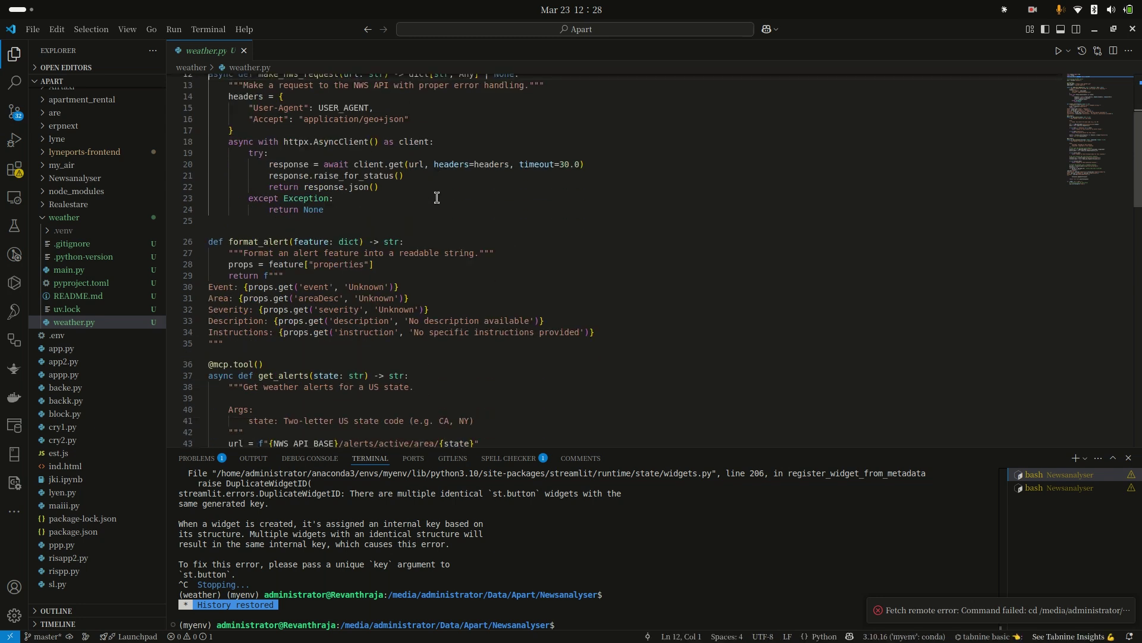
scroll(437, 197, down, 3)
scroll(438, 198, down, 14)
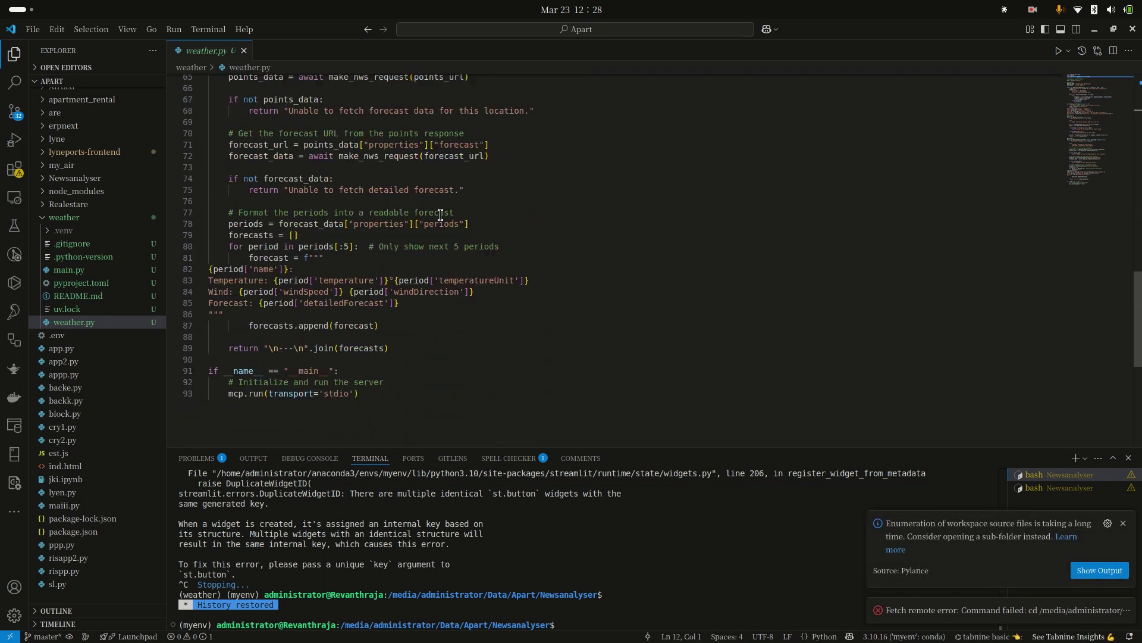
scroll(440, 223, up, 6)
scroll(440, 223, up, 12)
- Switch to Chrome and view the weather-server-python folder of the quickstart-resources repository on GitHub
mouse_move(467, 637)
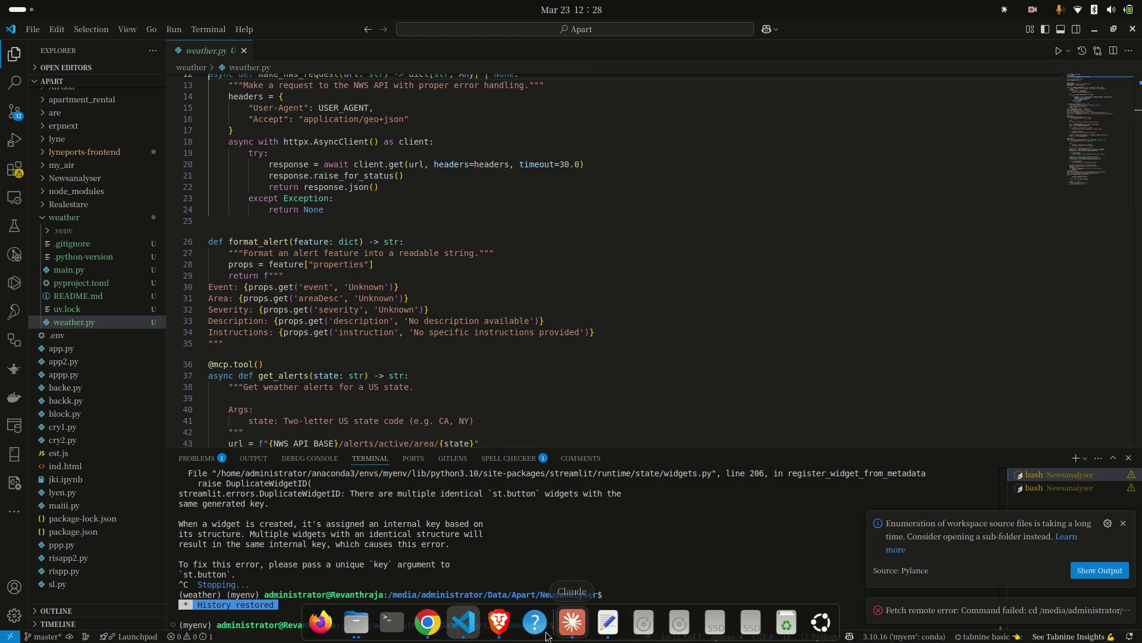
click(427, 622)
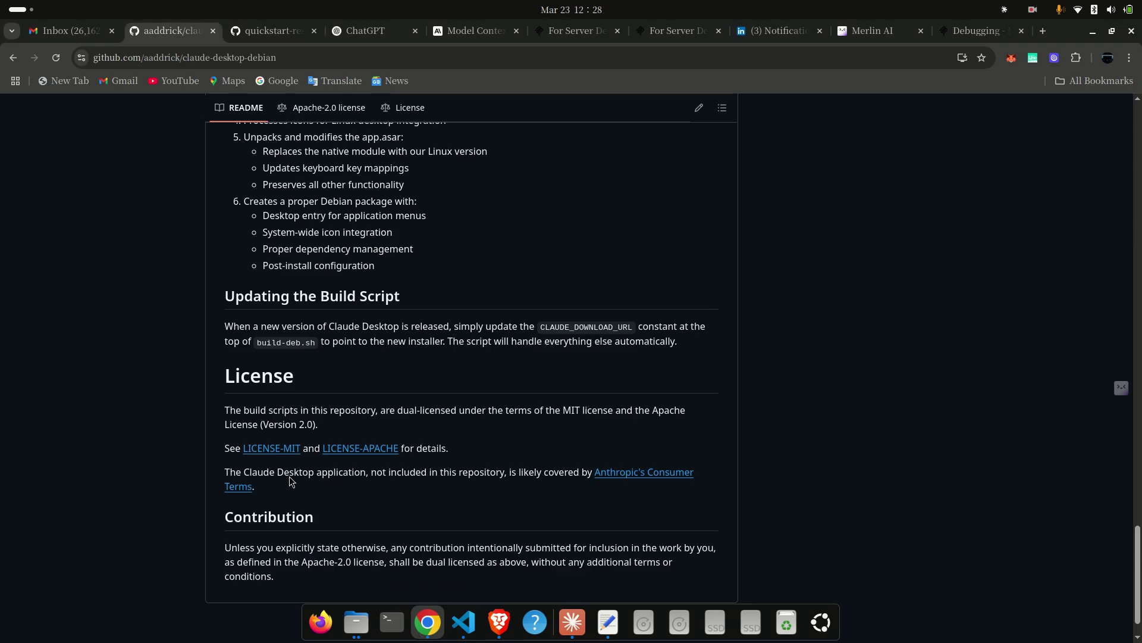
click(287, 33)
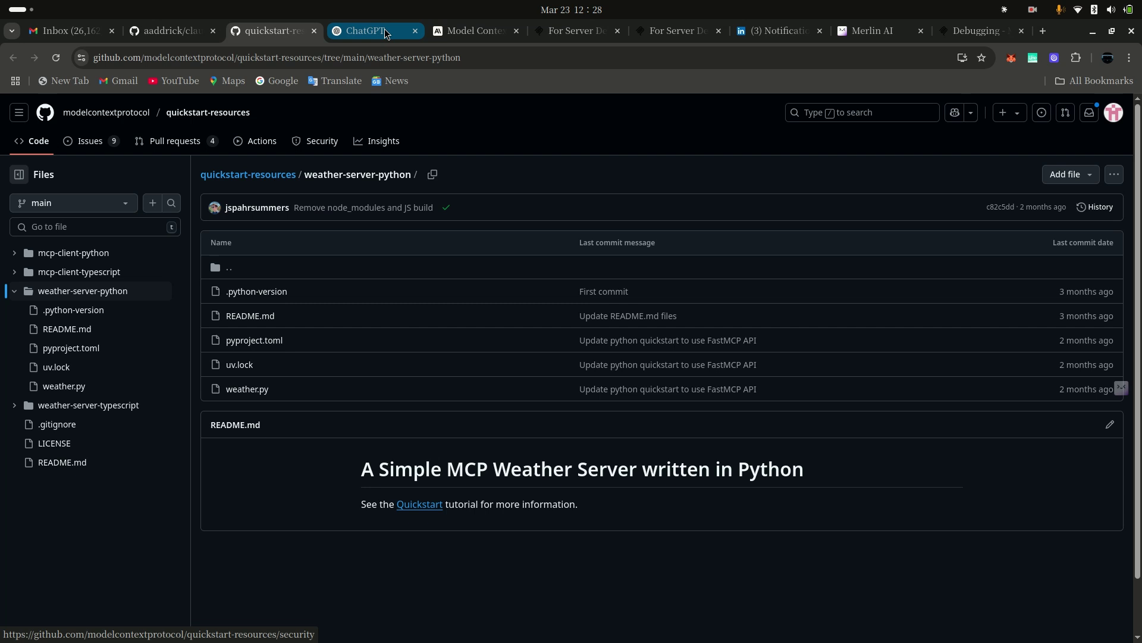
- Open the For Claude Desktop Users quickstart and review its Filesystem MCP Server setup and mcpServers configuration
click(460, 33)
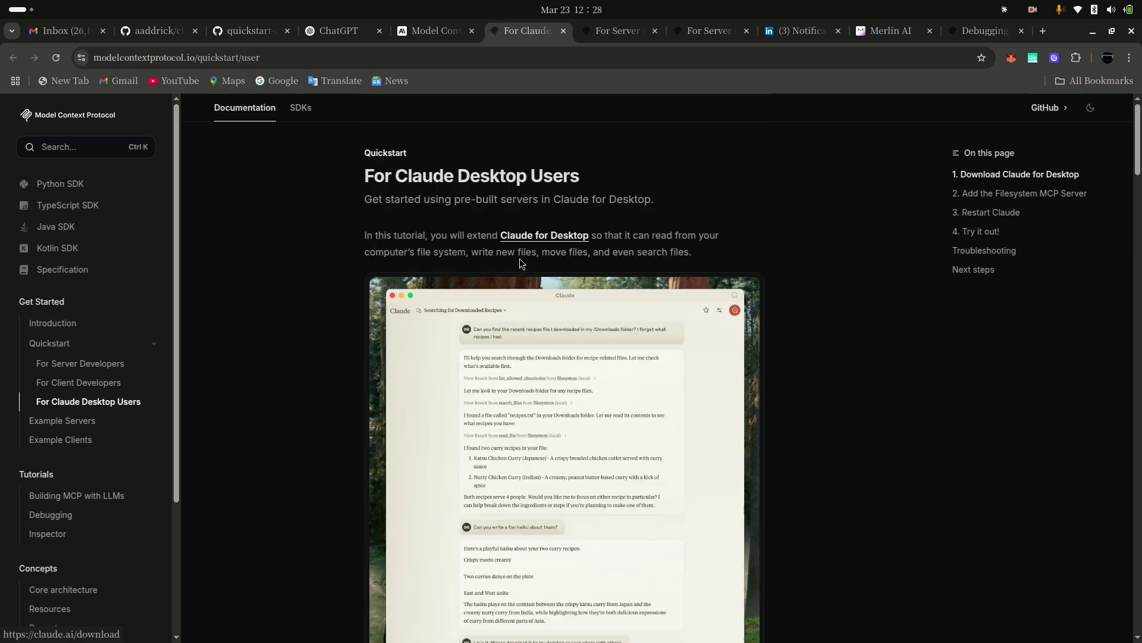
scroll(519, 260, down, 6)
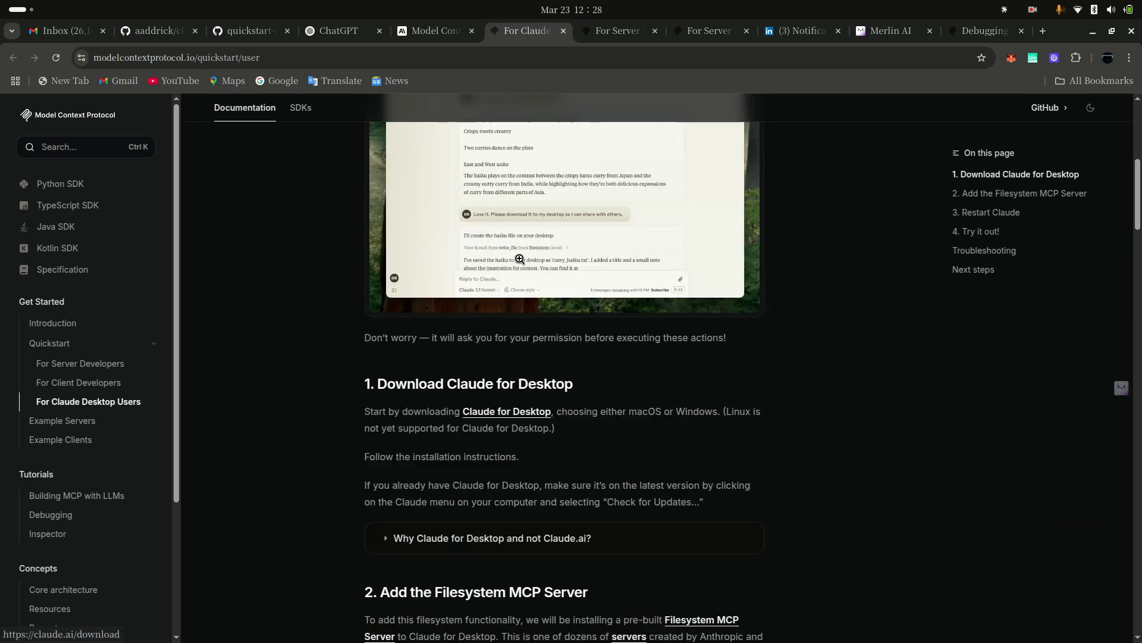
scroll(500, 452, down, 6)
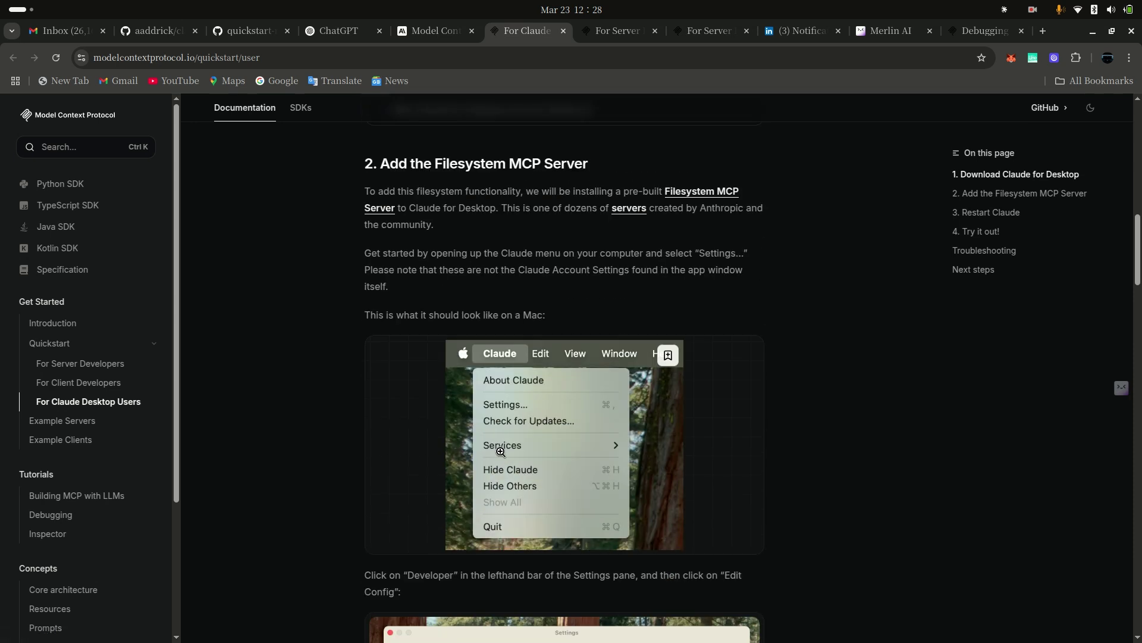
scroll(501, 452, down, 2)
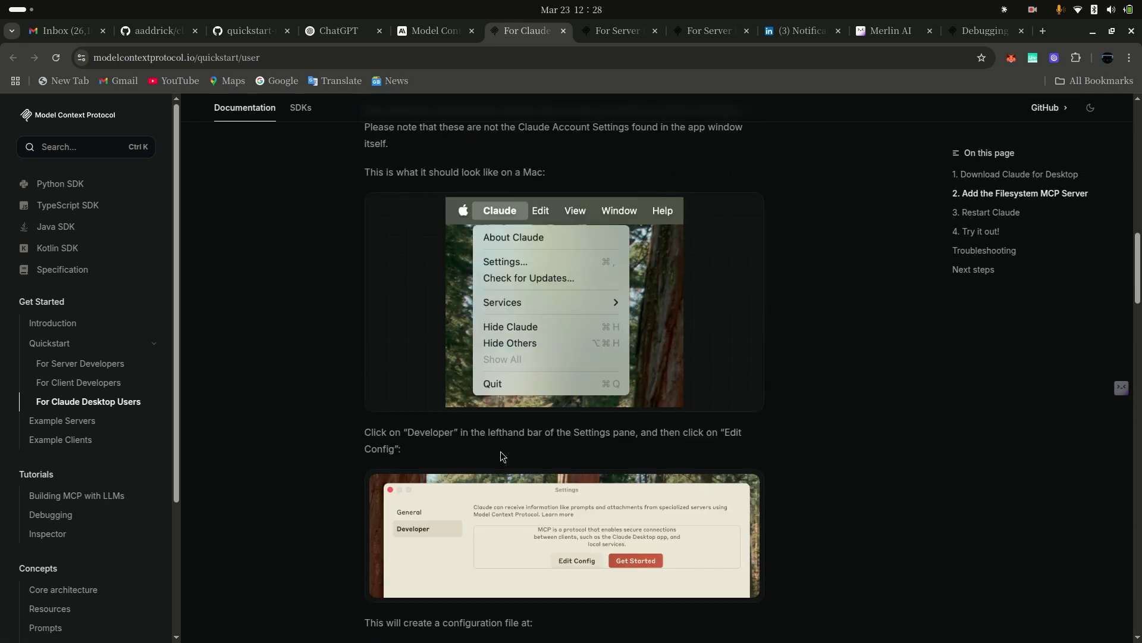
scroll(501, 451, down, 7)
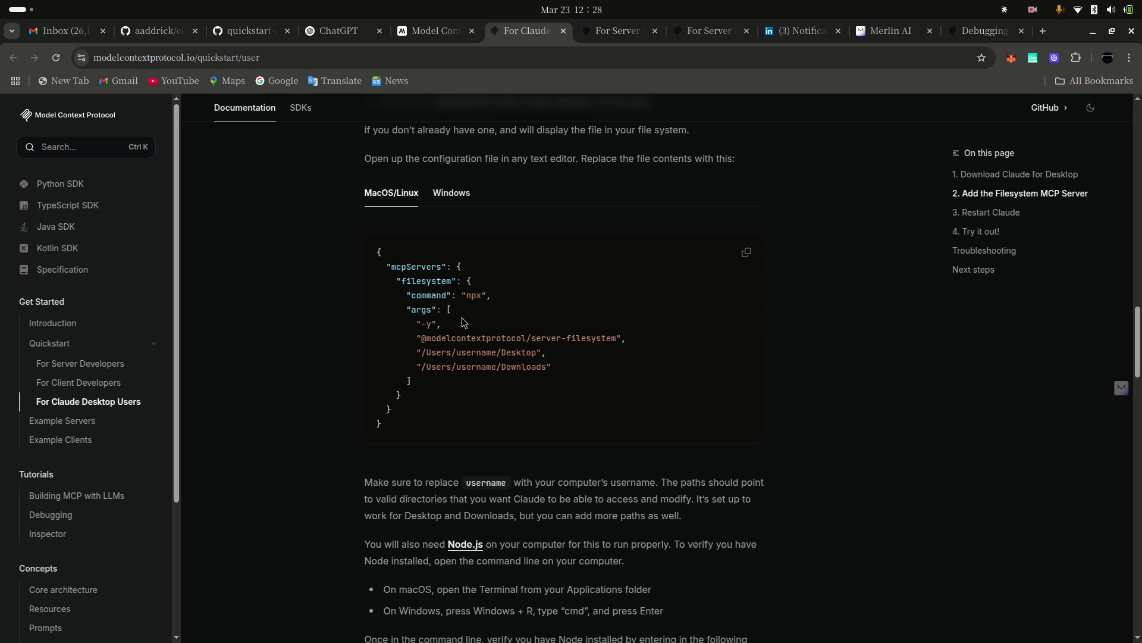
scroll(454, 367, down, 9)
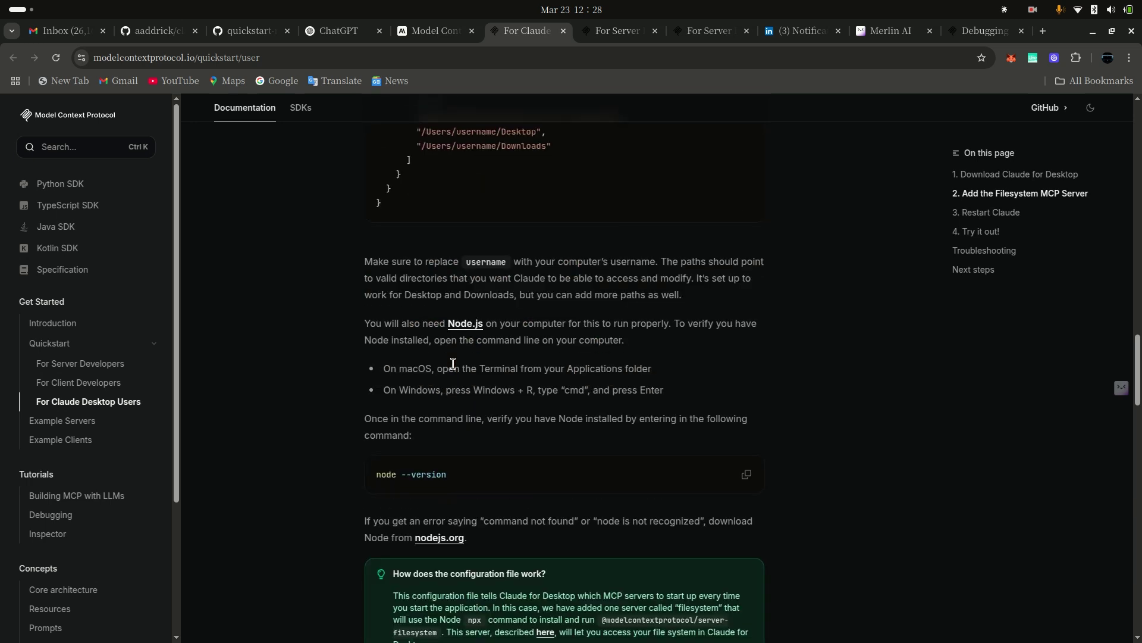
scroll(454, 364, up, 6)
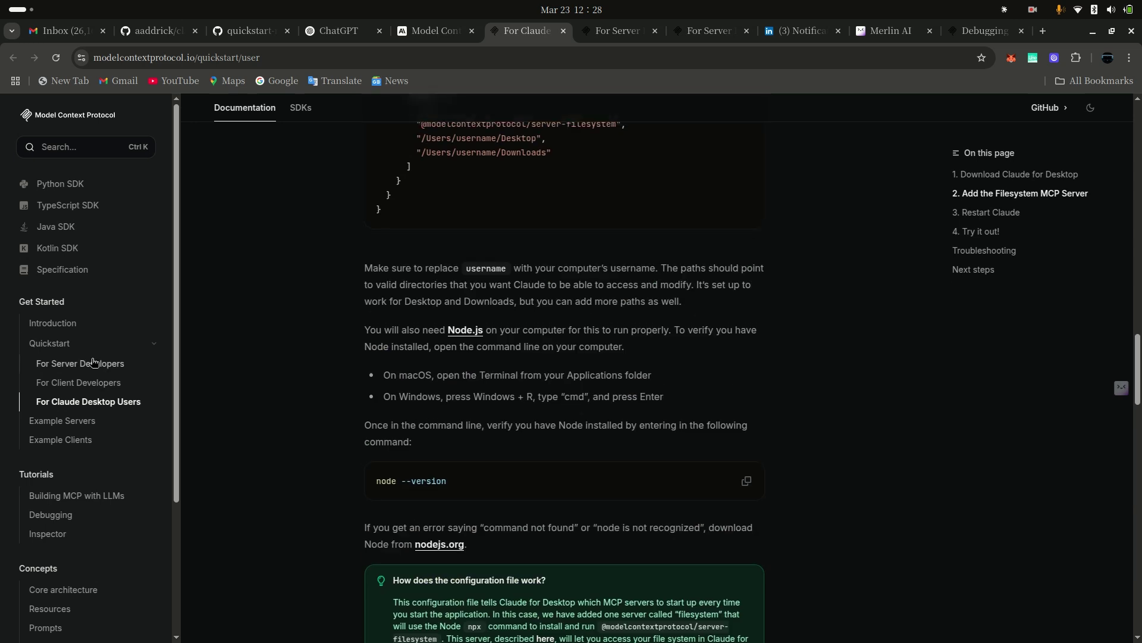
- Open the For Server Developers quickstart and read its system requirements and uv environment setup for MacOS/Linux
click(94, 362)
scroll(83, 371, down, 10)
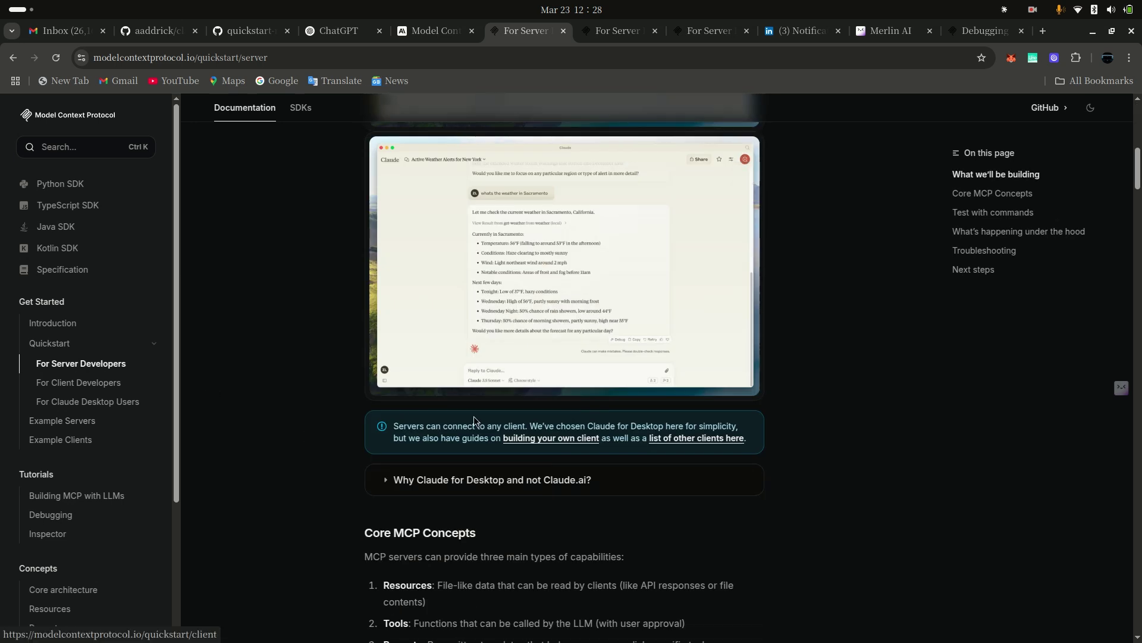
scroll(475, 421, down, 8)
scroll(474, 416, down, 5)
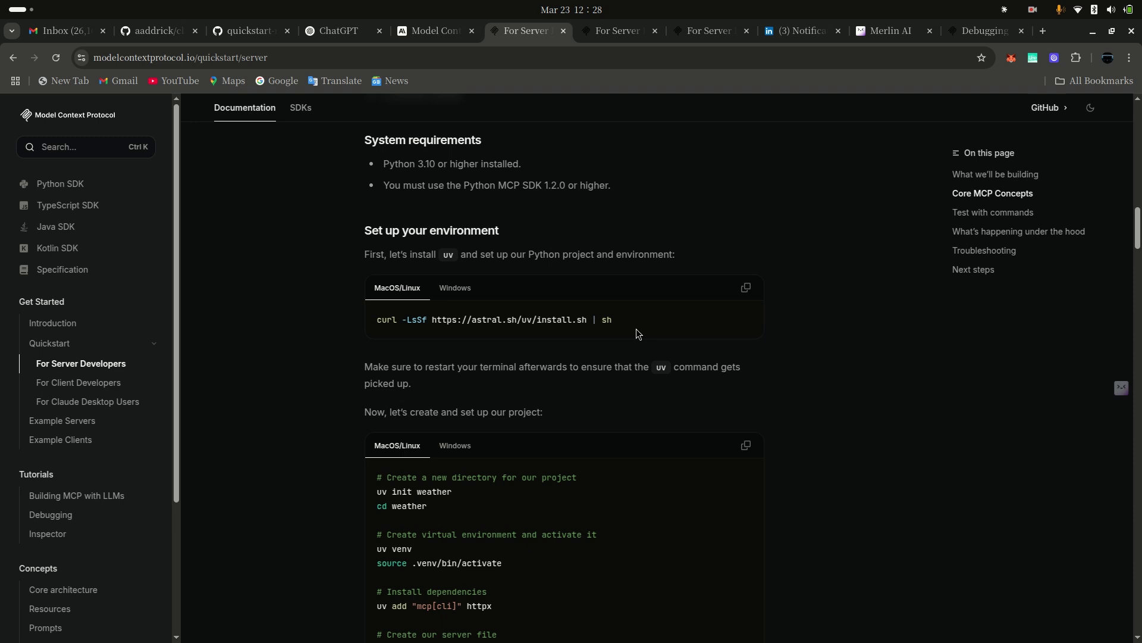
scroll(636, 330, down, 2)
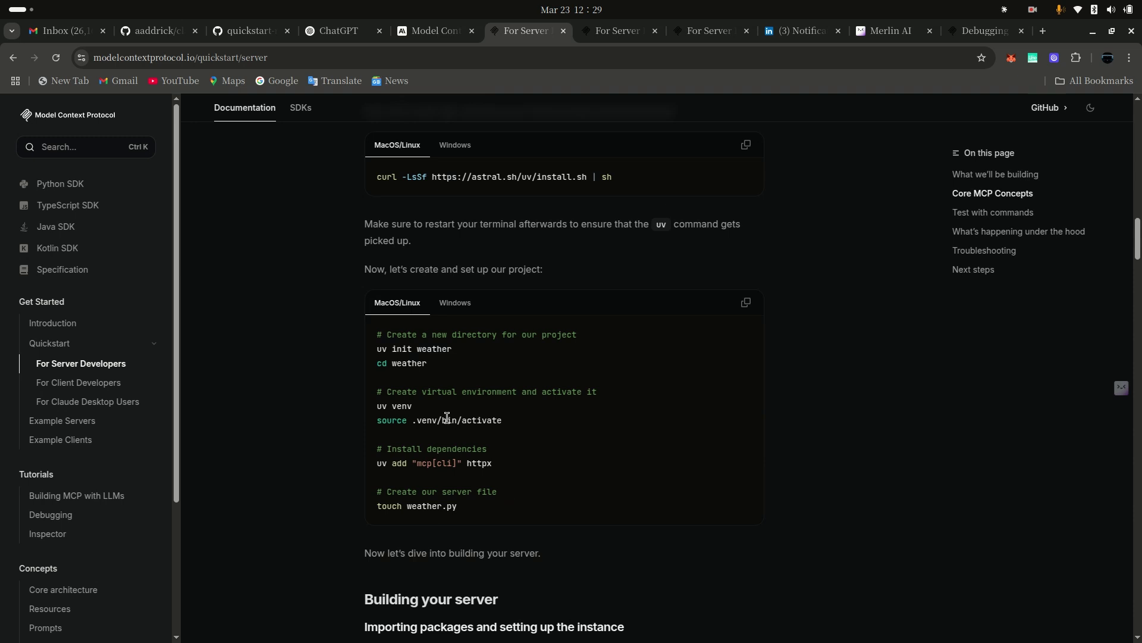
scroll(447, 417, down, 2)
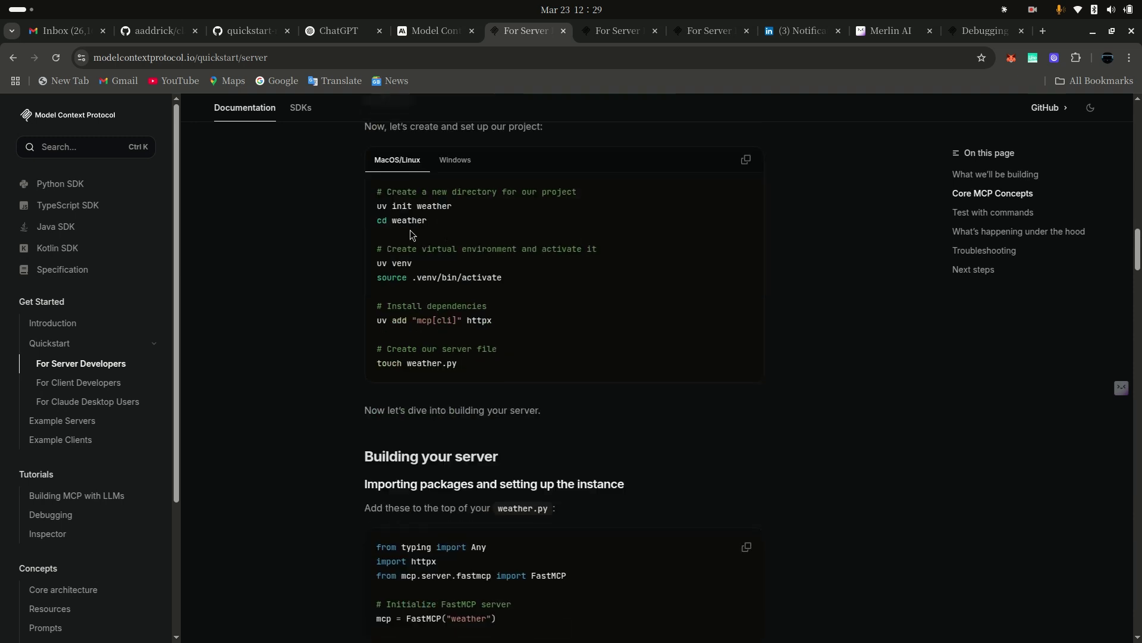
- Highlight the uv project commands one group at a time, from uv init weather to touch weather.py, to examine them
drag(451, 212, 376, 209)
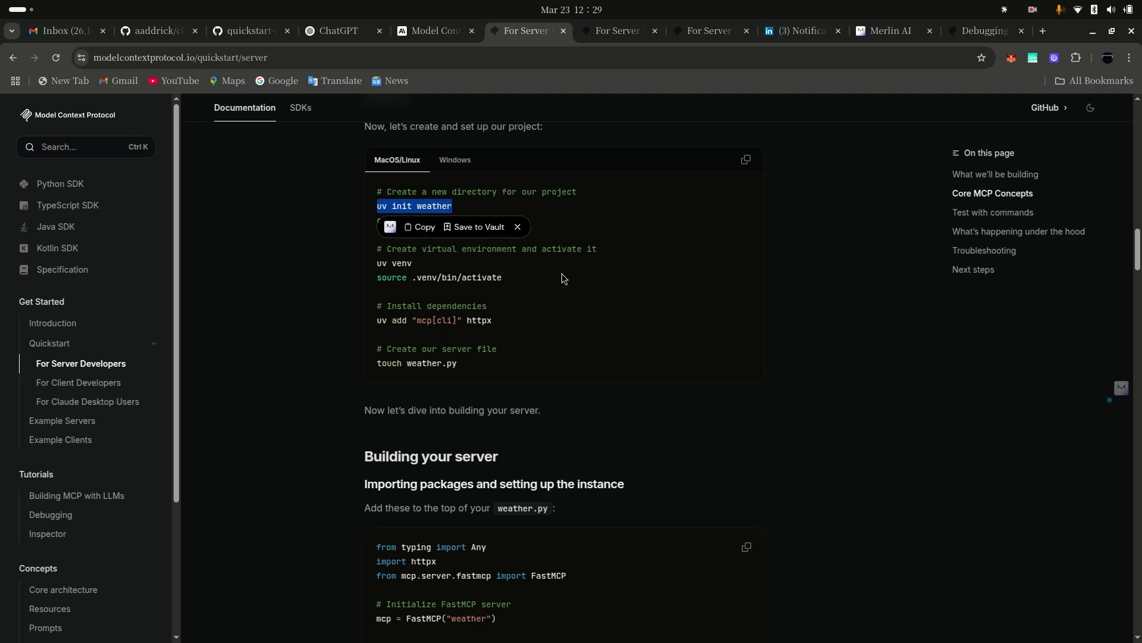
click(432, 208)
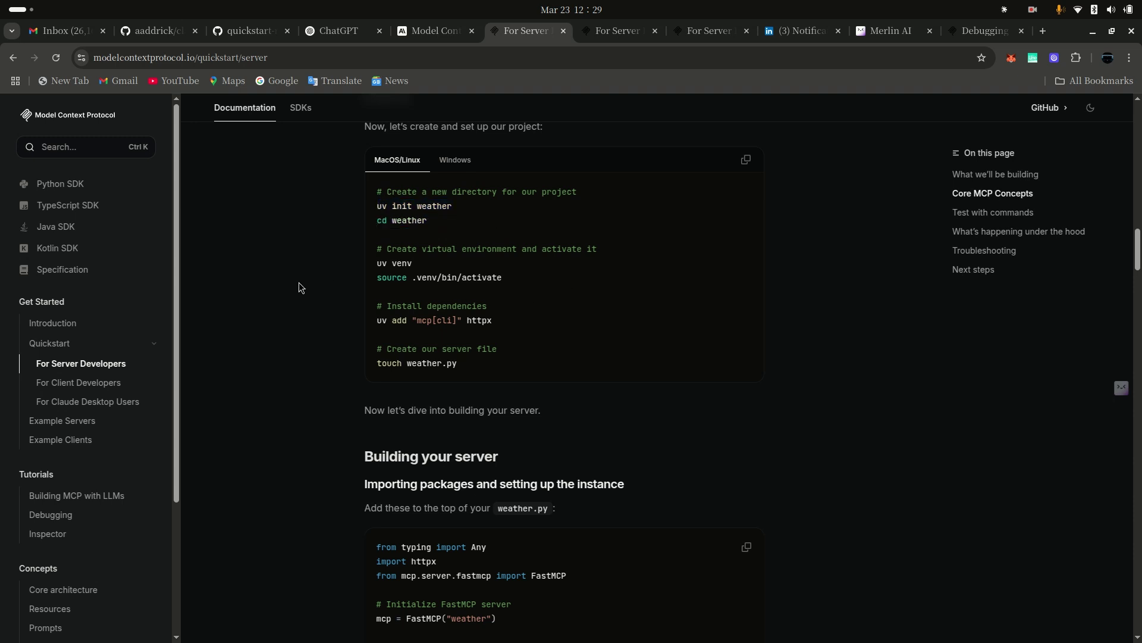
drag(520, 280, 377, 262)
click(566, 325)
drag(505, 323, 378, 321)
click(616, 321)
drag(486, 363, 377, 306)
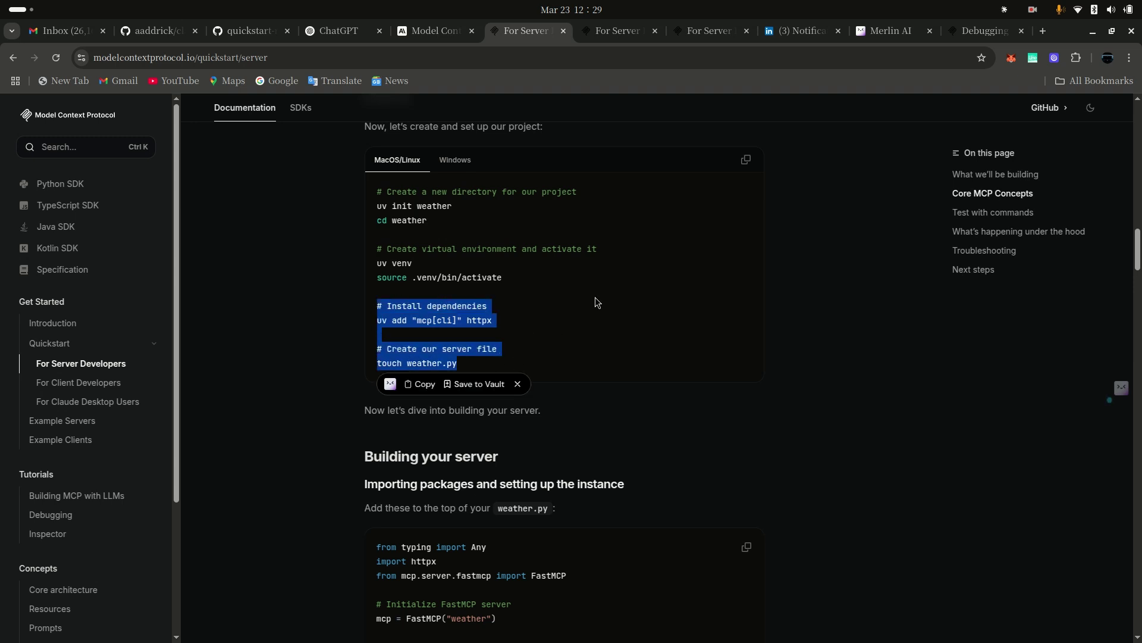
click(597, 301)
- Copy the MacOS/Linux project setup commands from the documentation and paste them into the VS Code terminal
mouse_move(568, 633)
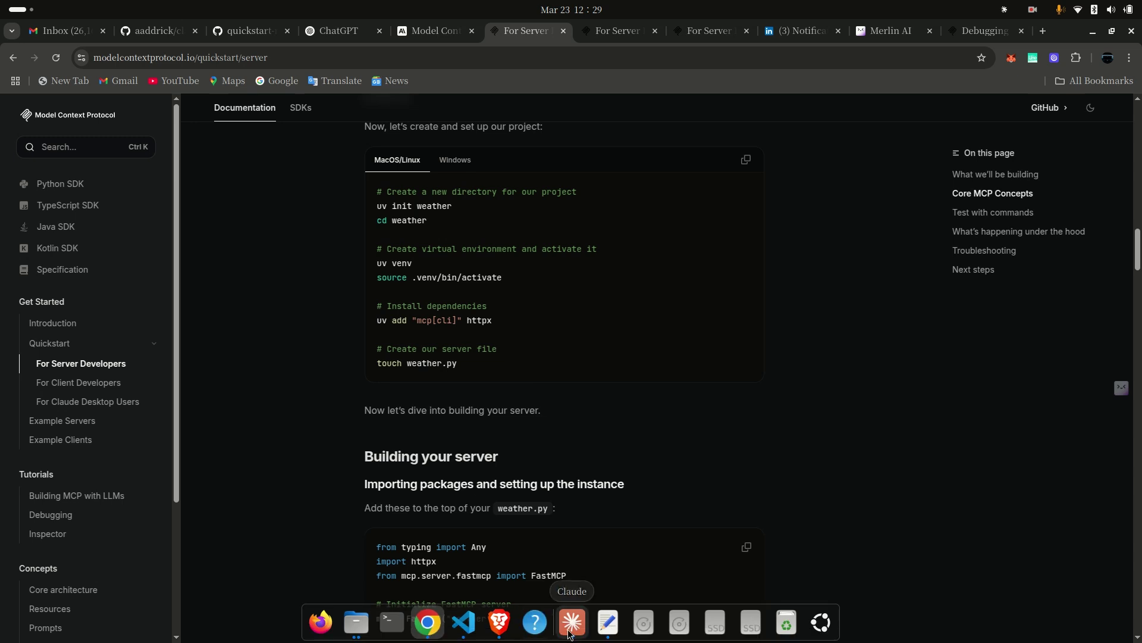
click(463, 622)
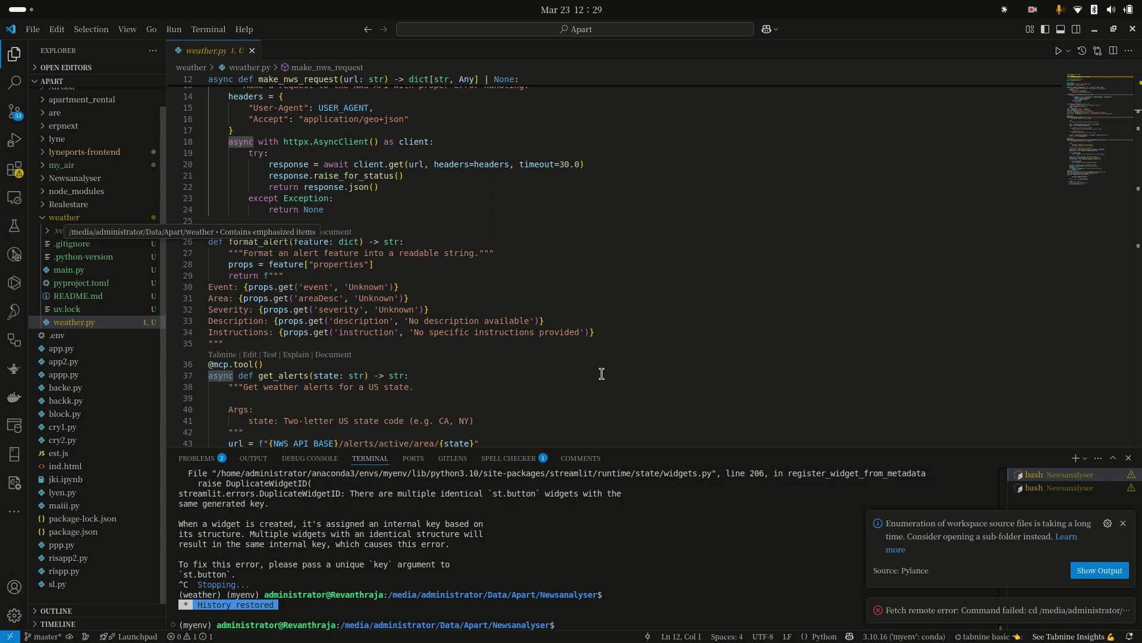
mouse_move(534, 633)
click(428, 621)
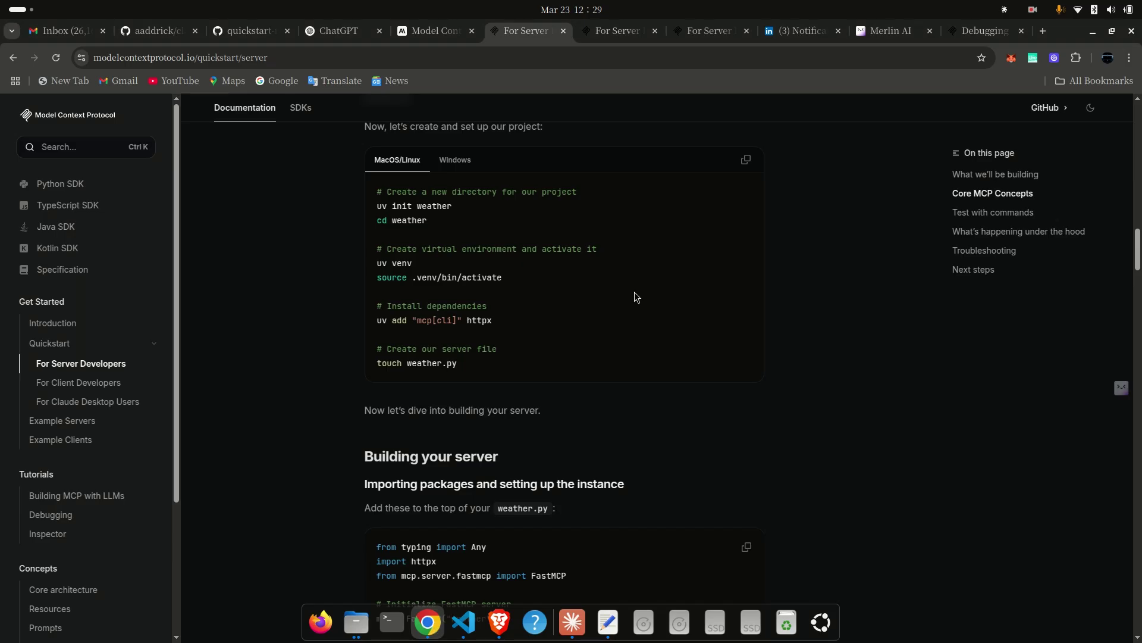
mouse_move(535, 637)
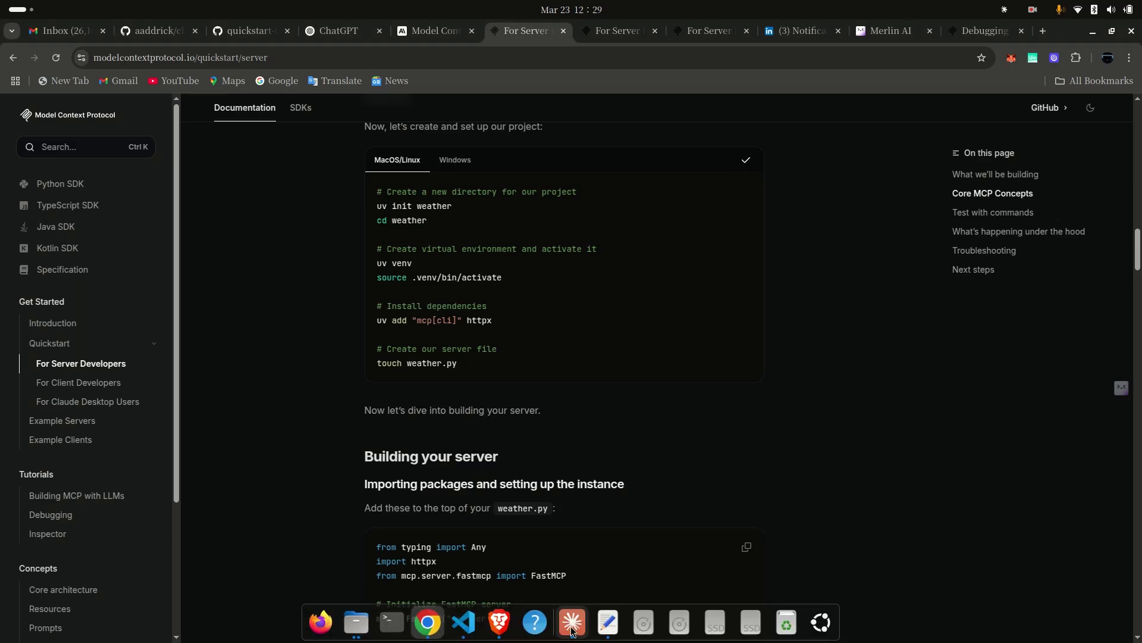
click(463, 622)
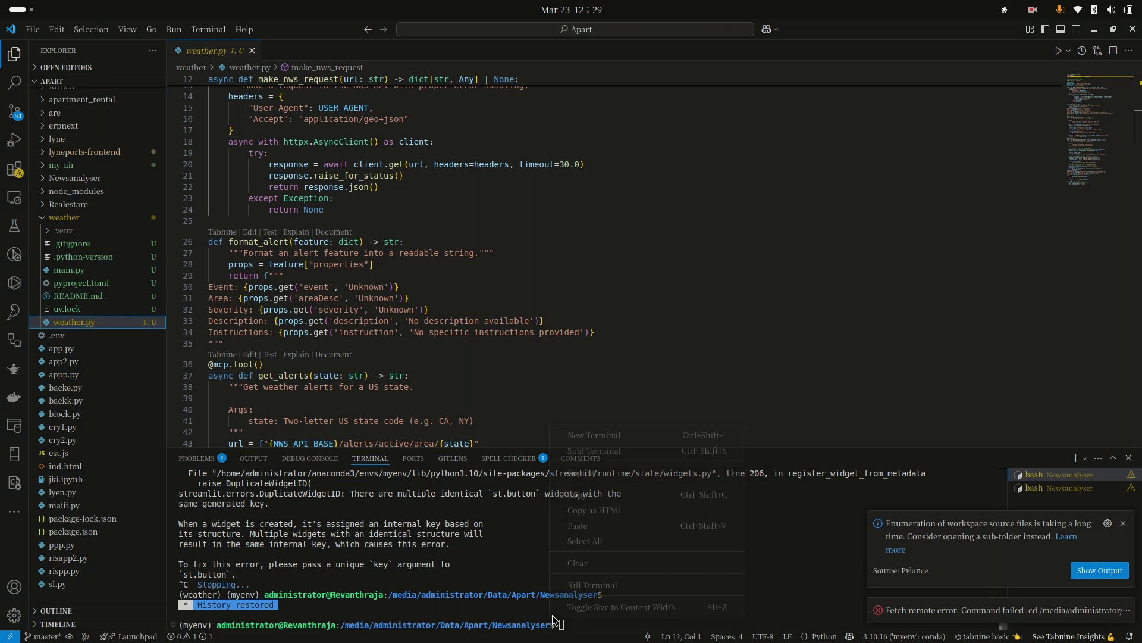
right_click(550, 618)
click(578, 525)
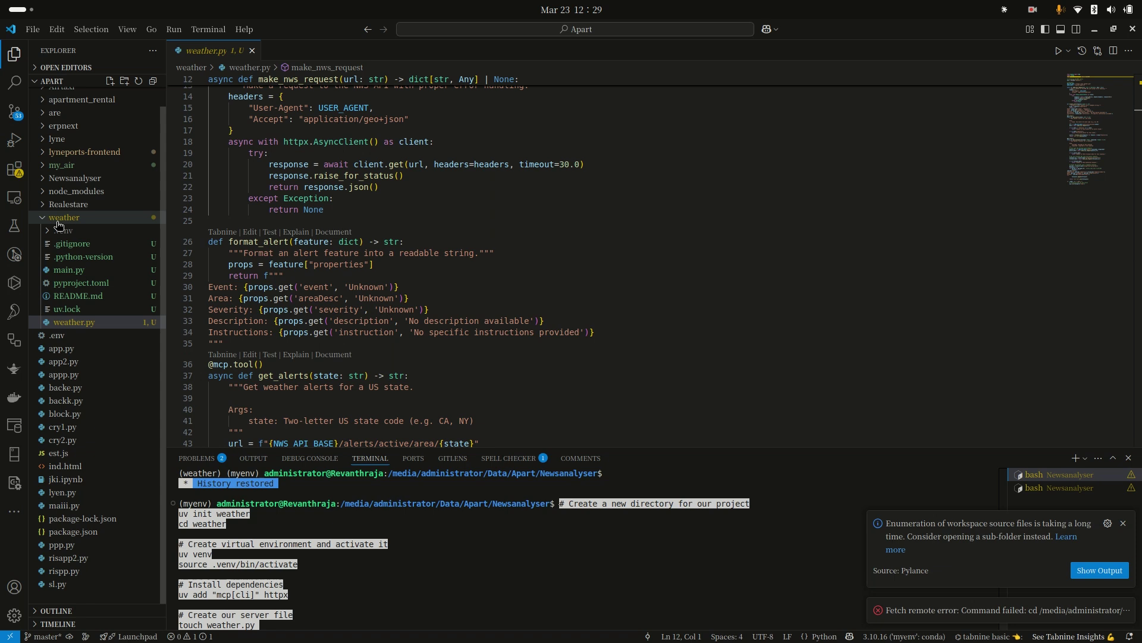
- Open pyproject.toml from the weather folder and examine its httpx and mcp[cli] dependencies
click(102, 288)
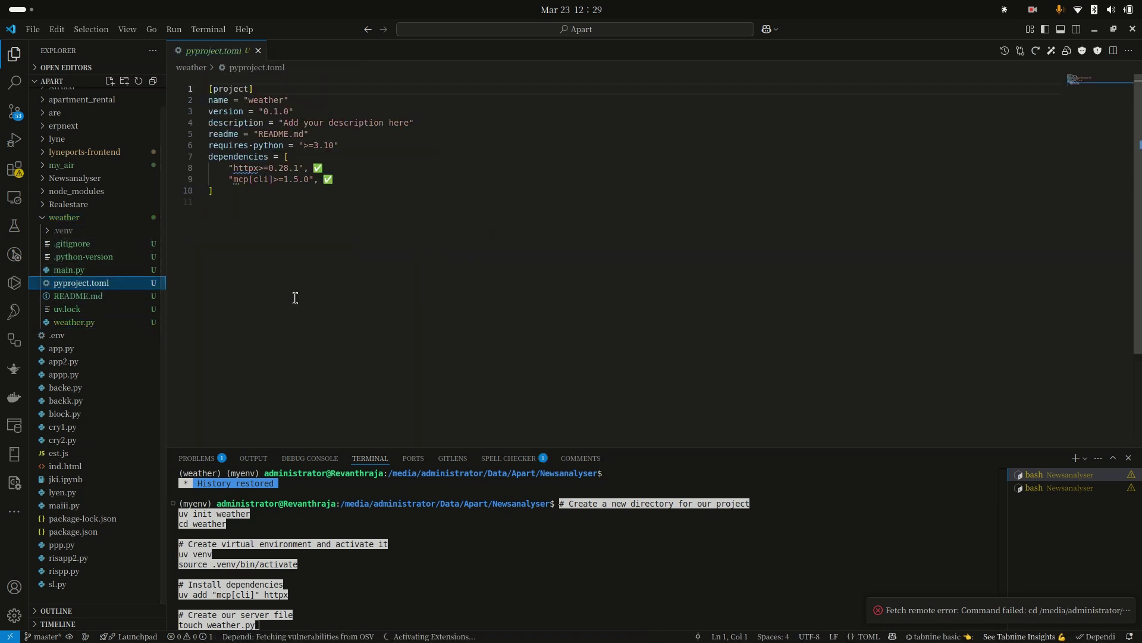
drag(350, 185, 224, 180)
click(340, 405)
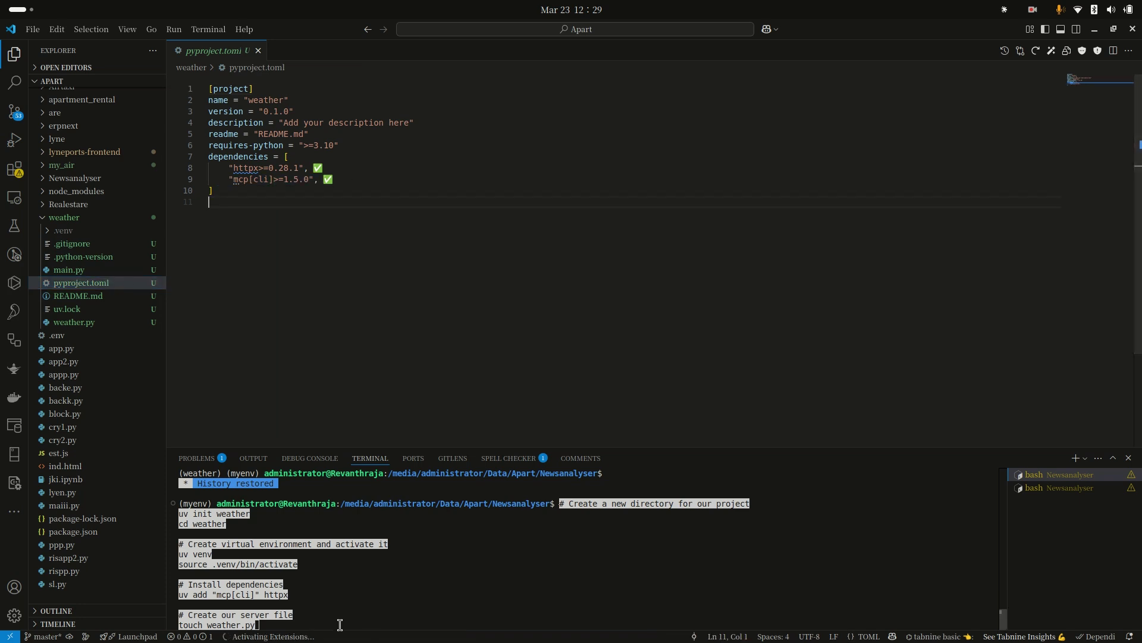
- Discard the pasted setup commands by killing the first Newsanalyser bash terminal
drag(339, 624, 573, 491)
click(573, 490)
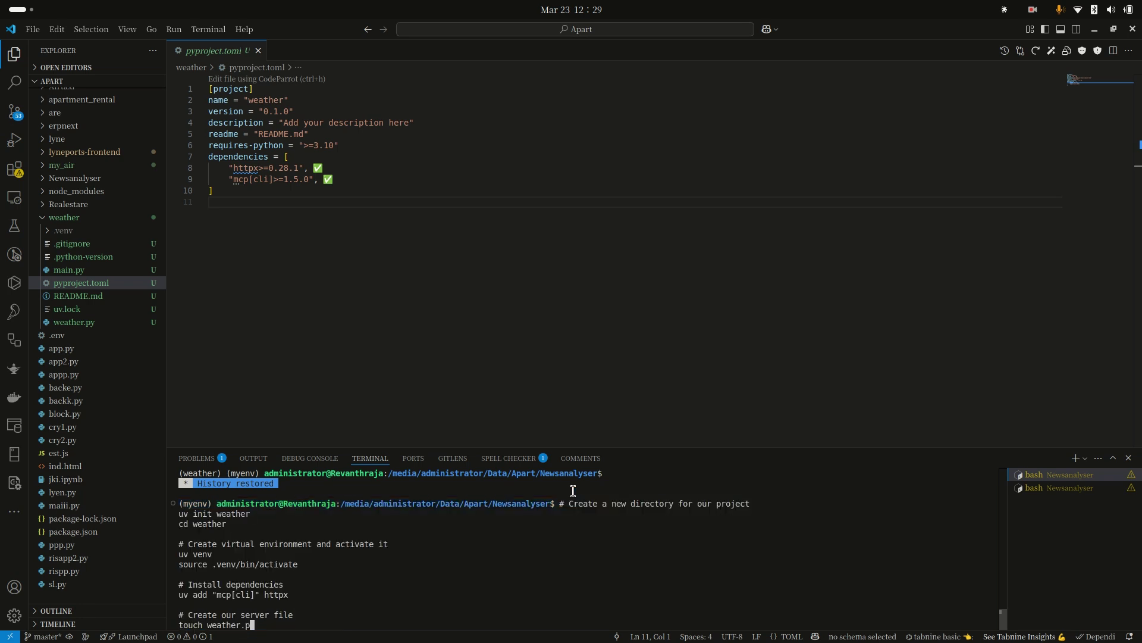
drag(351, 617, 174, 516)
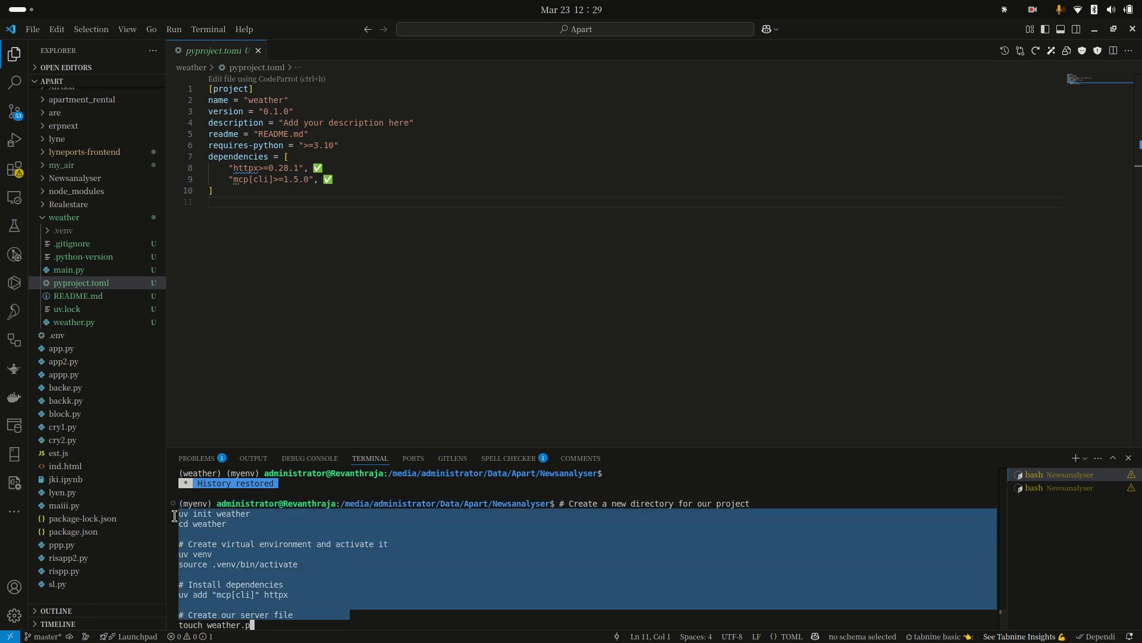
key(BackSpace)
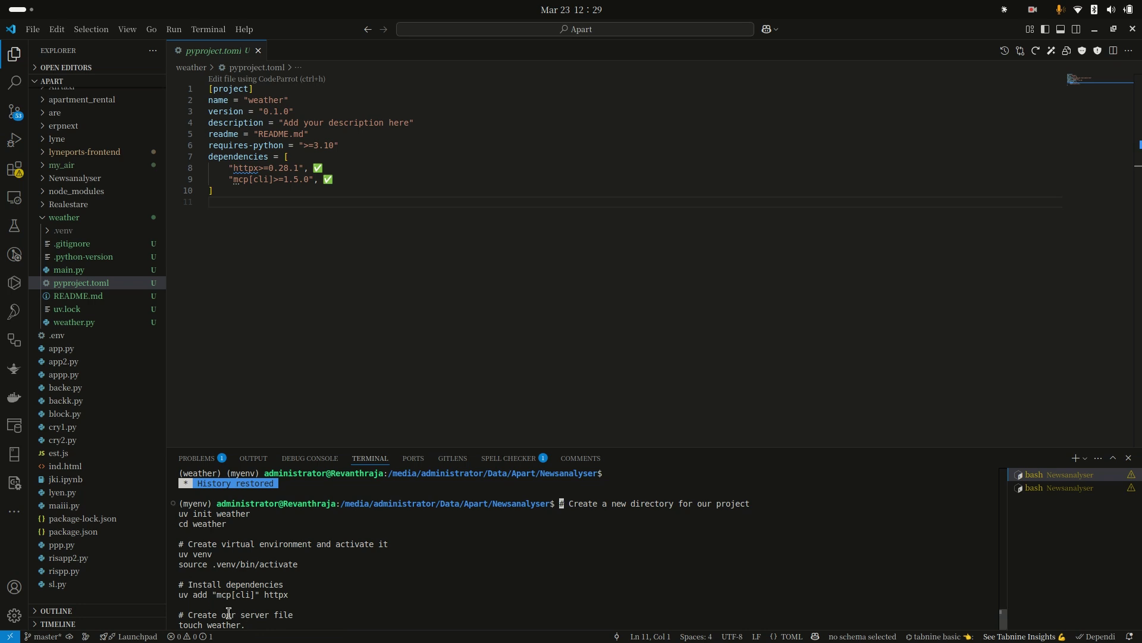
drag(247, 622, 178, 505)
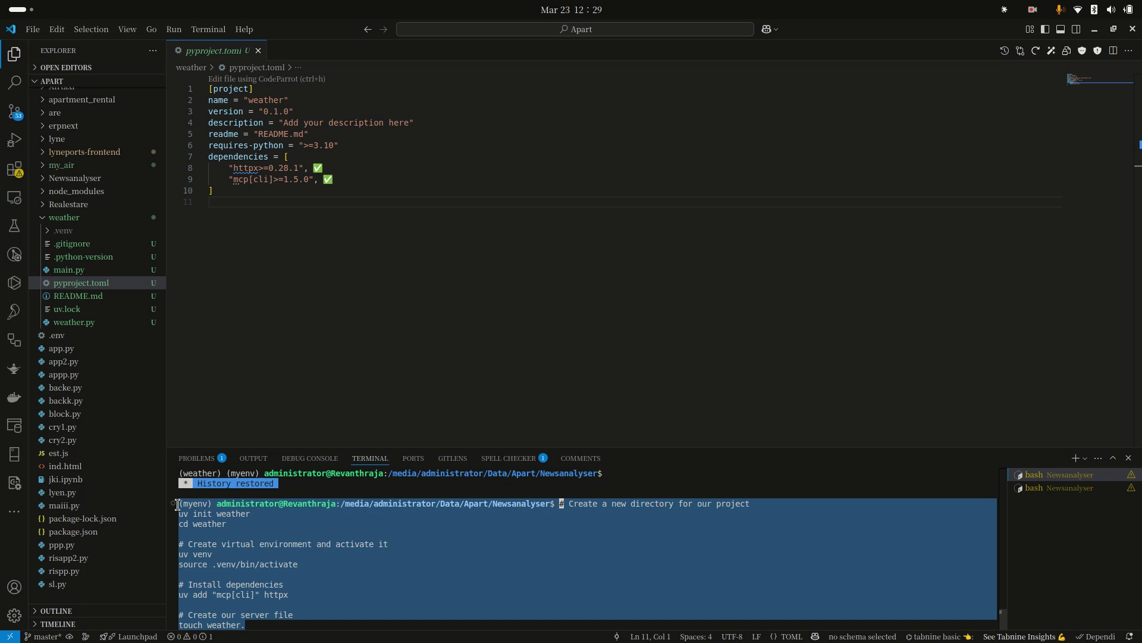
click(177, 504)
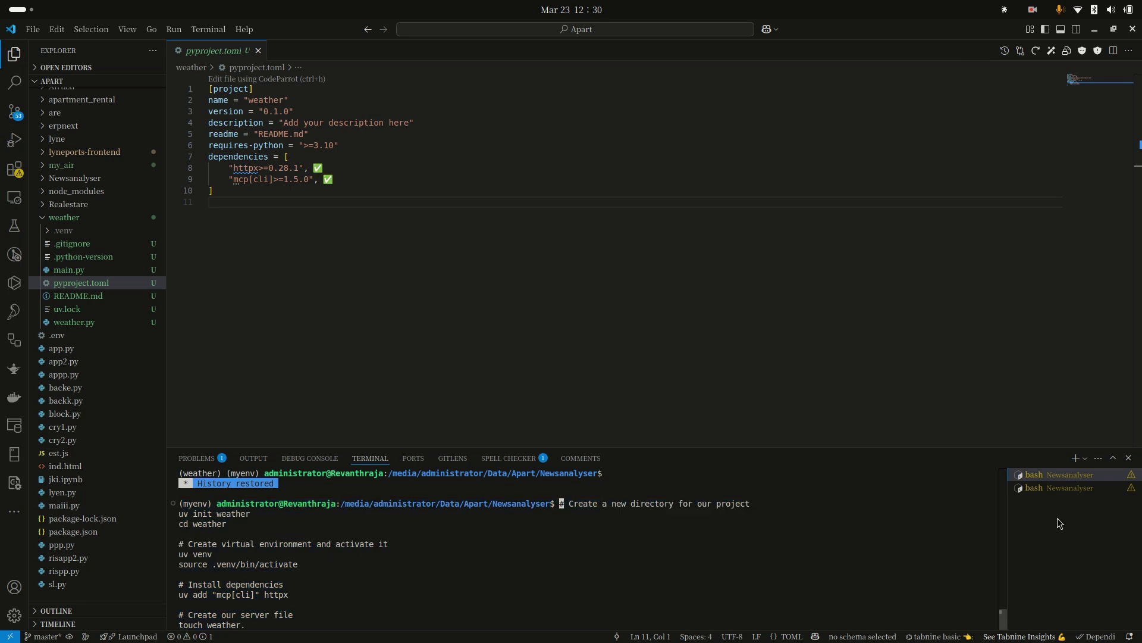
mouse_move(1123, 479)
click(1118, 475)
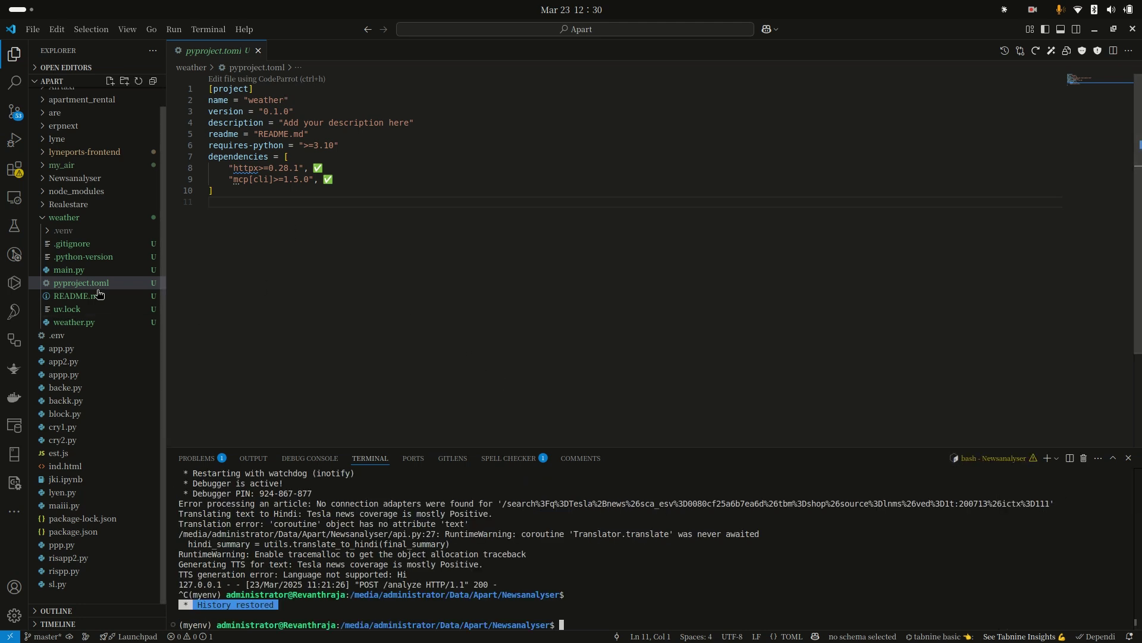
- Switch to Chrome and read the quickstart section on importing packages and setting up the FastMCP instance
mouse_move(487, 631)
click(428, 621)
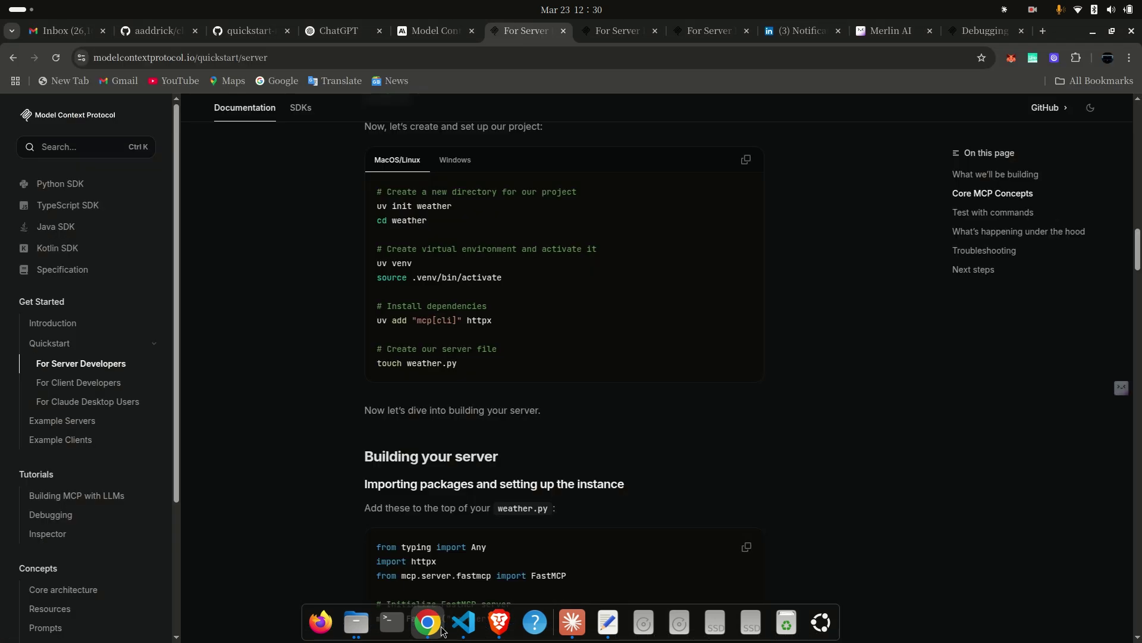
scroll(458, 424, down, 9)
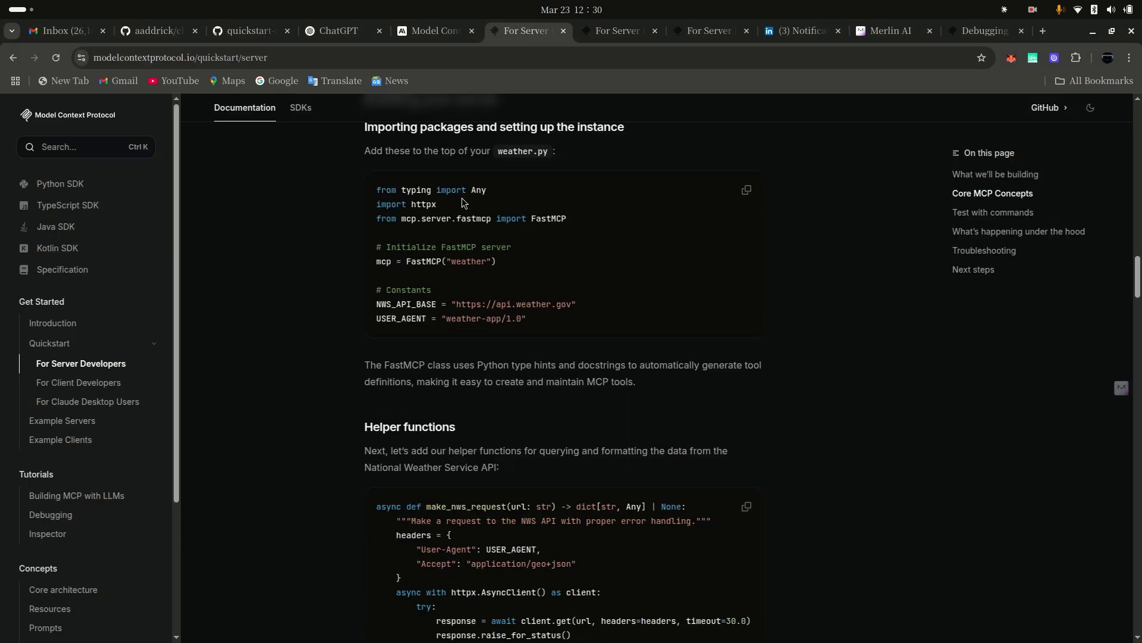
- Read the quickstart's server code from the package imports and API constants through the helper functions and tool execution to the Claude for Desktop testing section
drag(464, 203, 566, 219)
click(561, 232)
scroll(569, 292, down, 1)
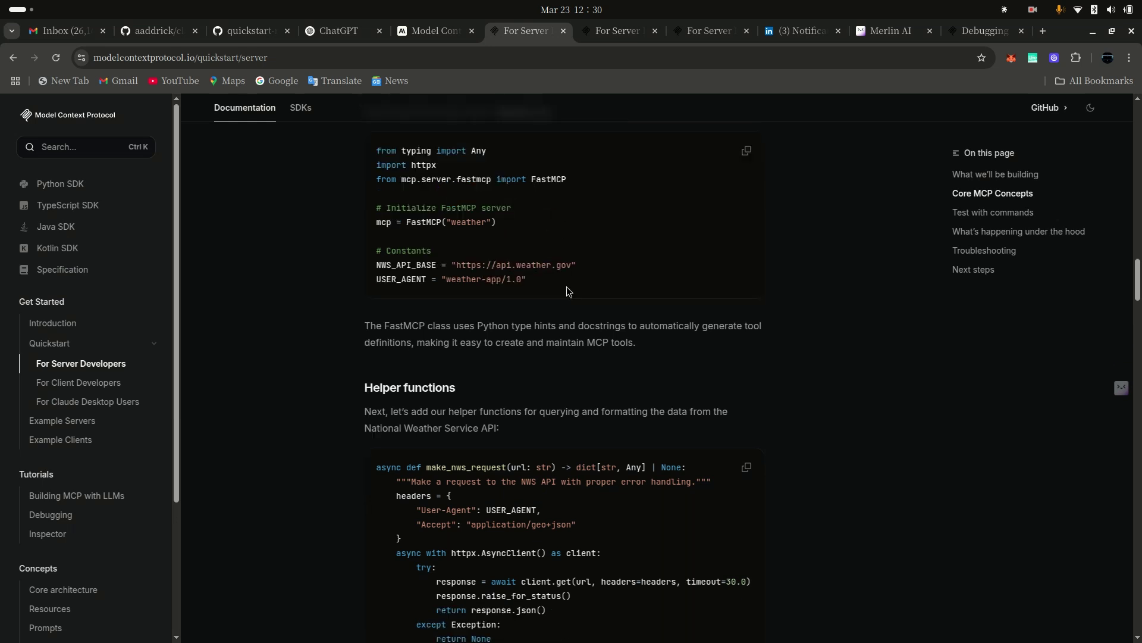
scroll(568, 291, down, 4)
scroll(485, 242, up, 5)
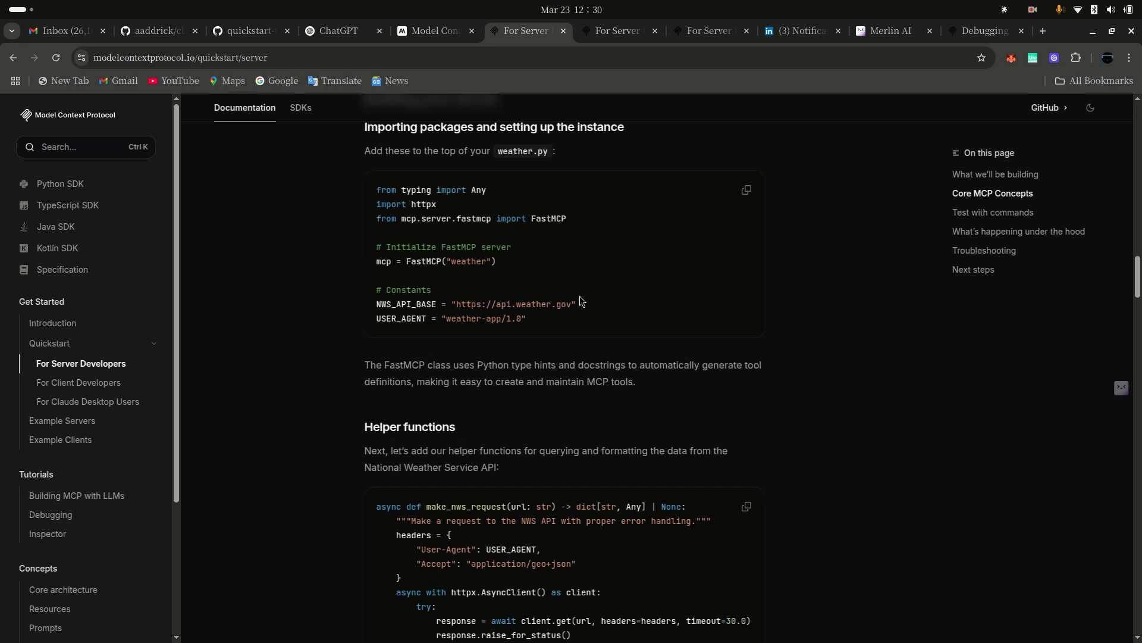
drag(581, 296, 459, 300)
click(645, 279)
scroll(705, 390, down, 5)
scroll(522, 410, down, 10)
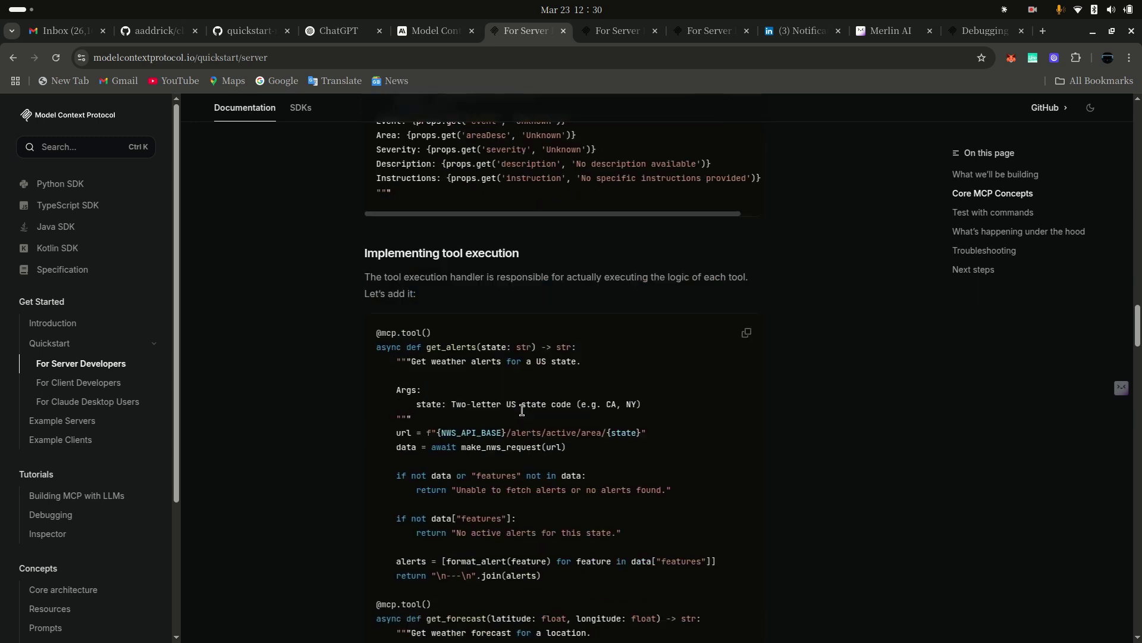
scroll(522, 391, down, 10)
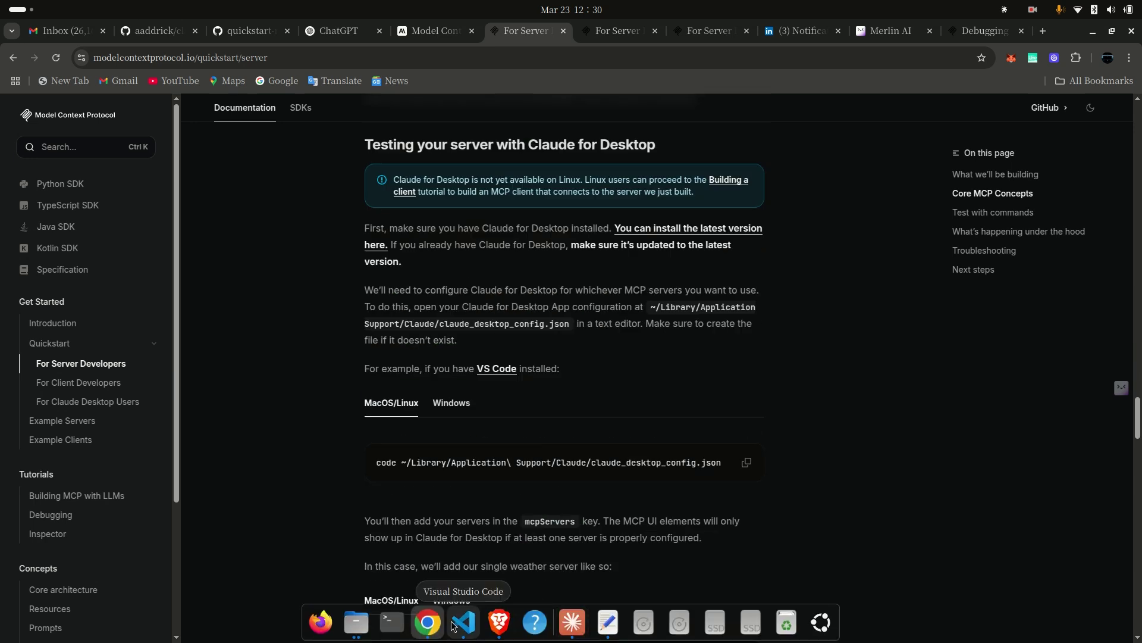
- Switch to VS Code, open weather.py from the weather folder, and review its code from the imports to the mcp.run call
click(463, 622)
click(107, 322)
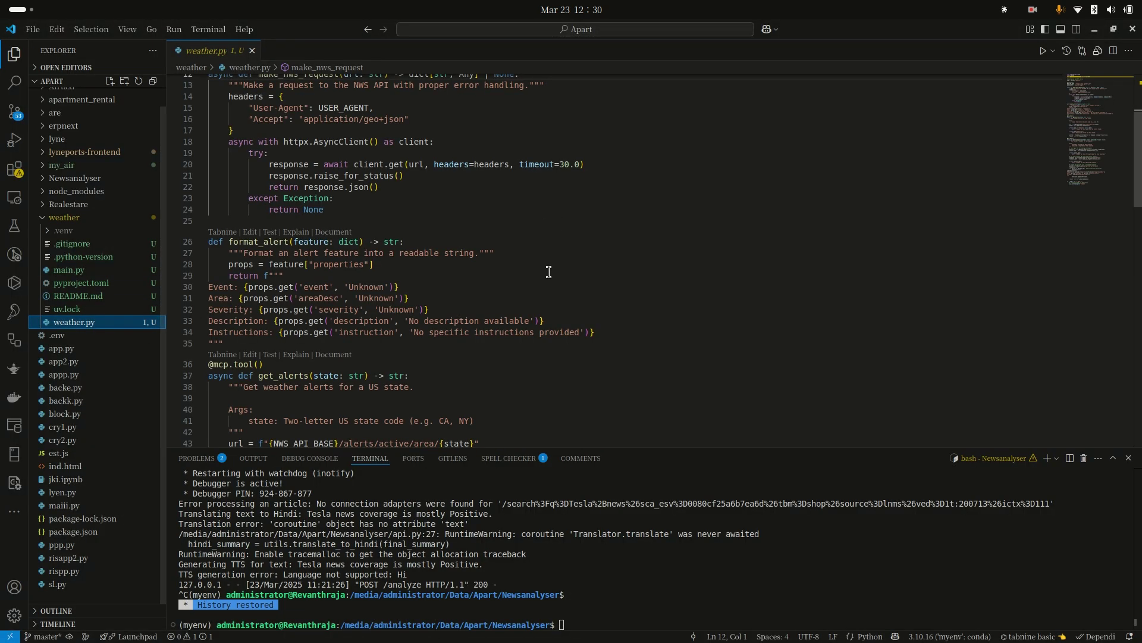
scroll(548, 298, up, 5)
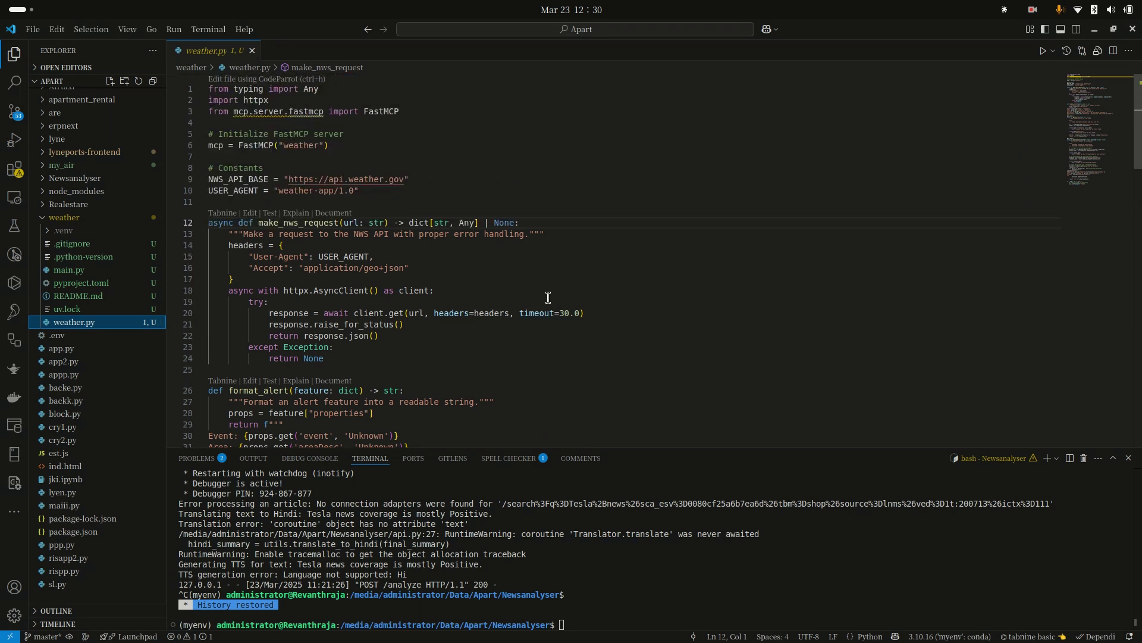
scroll(548, 297, down, 15)
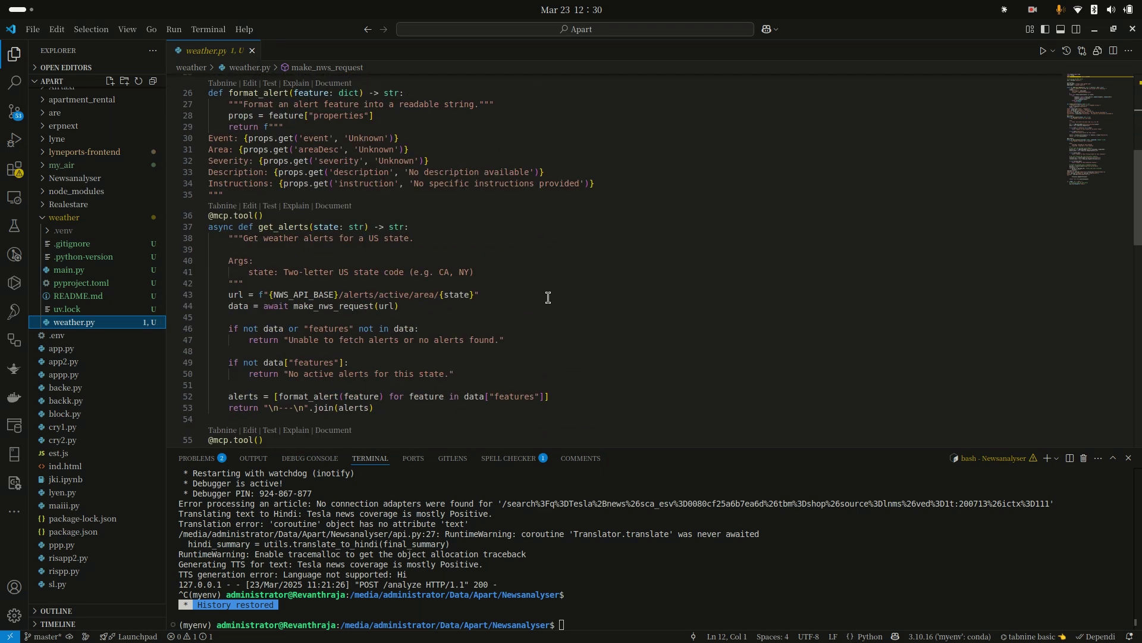
scroll(516, 387, down, 6)
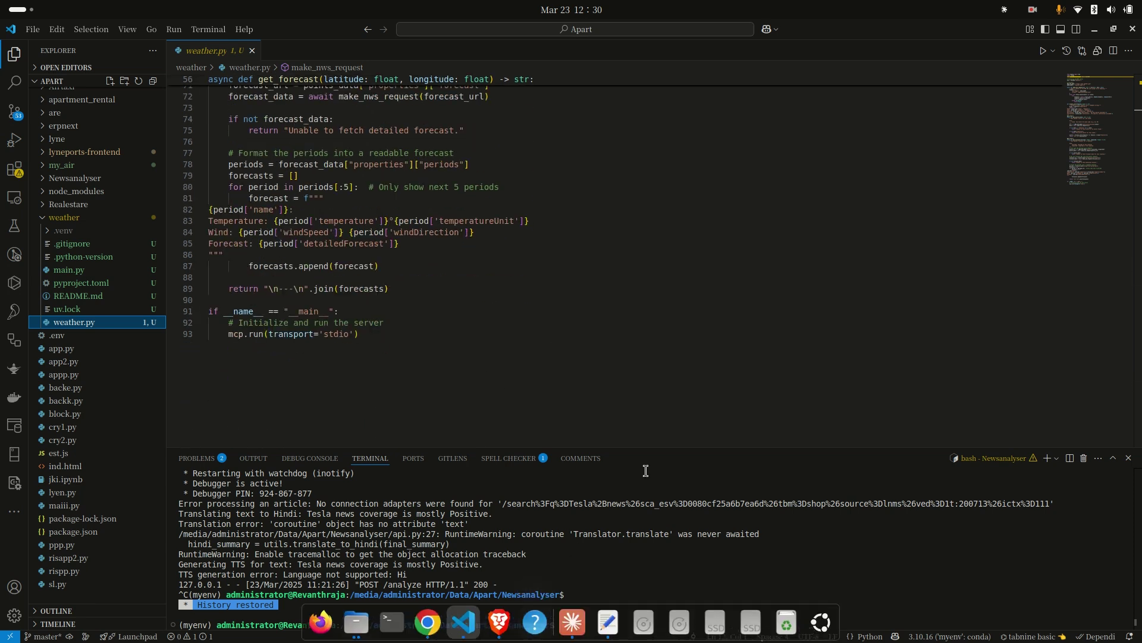
- Switch to Claude Desktop, close the open Settings window, and check the list of available MCP tools
click(611, 616)
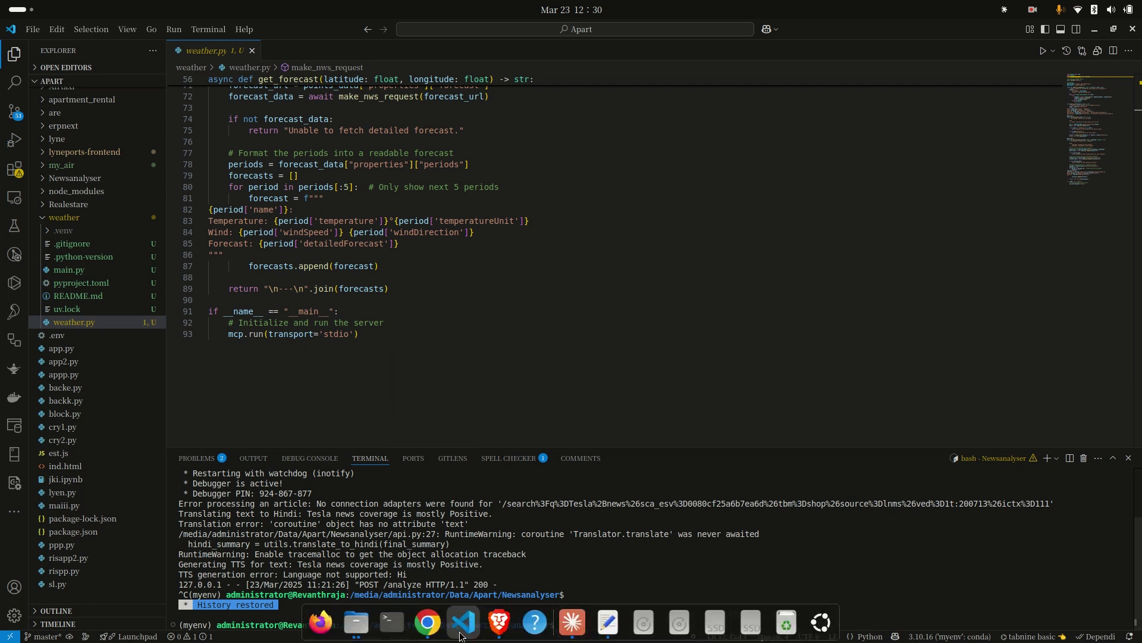
click(573, 623)
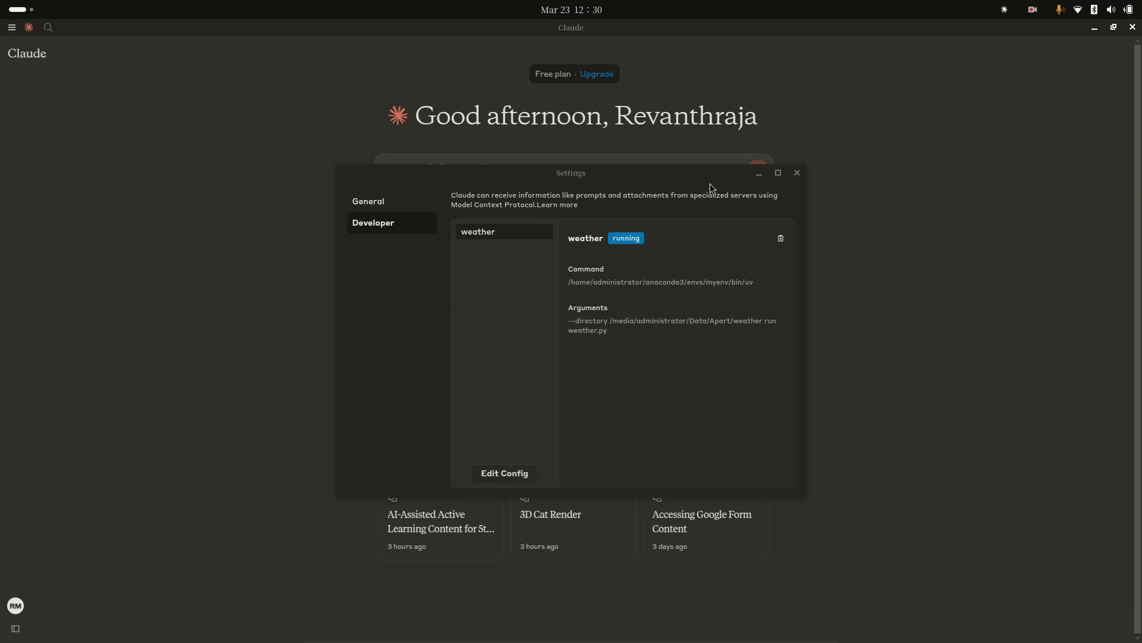
click(798, 176)
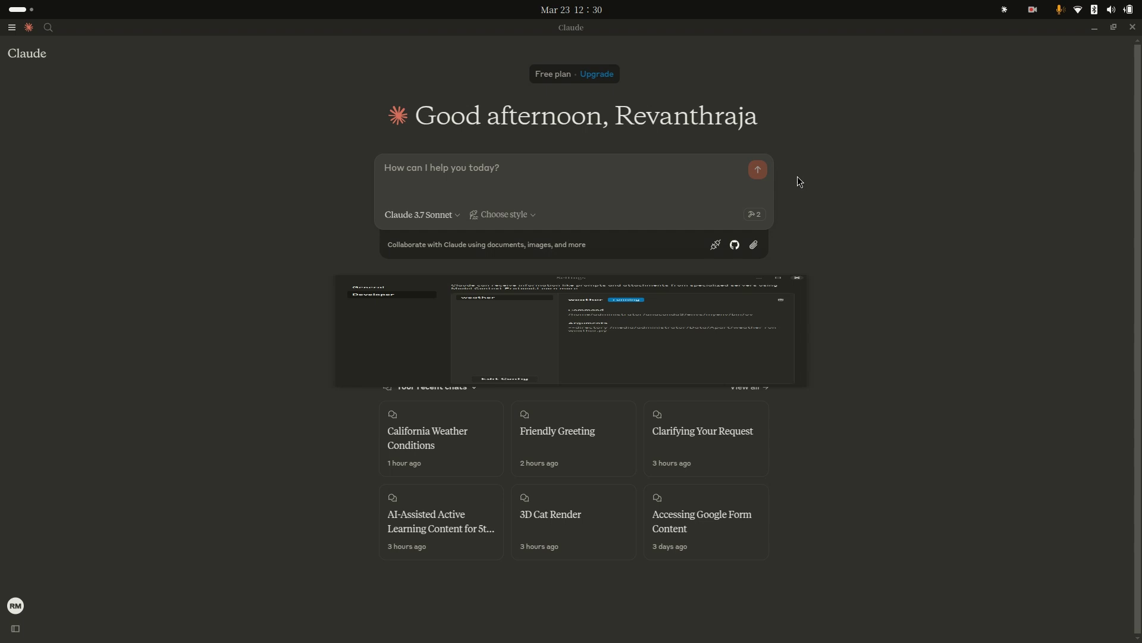
click(753, 215)
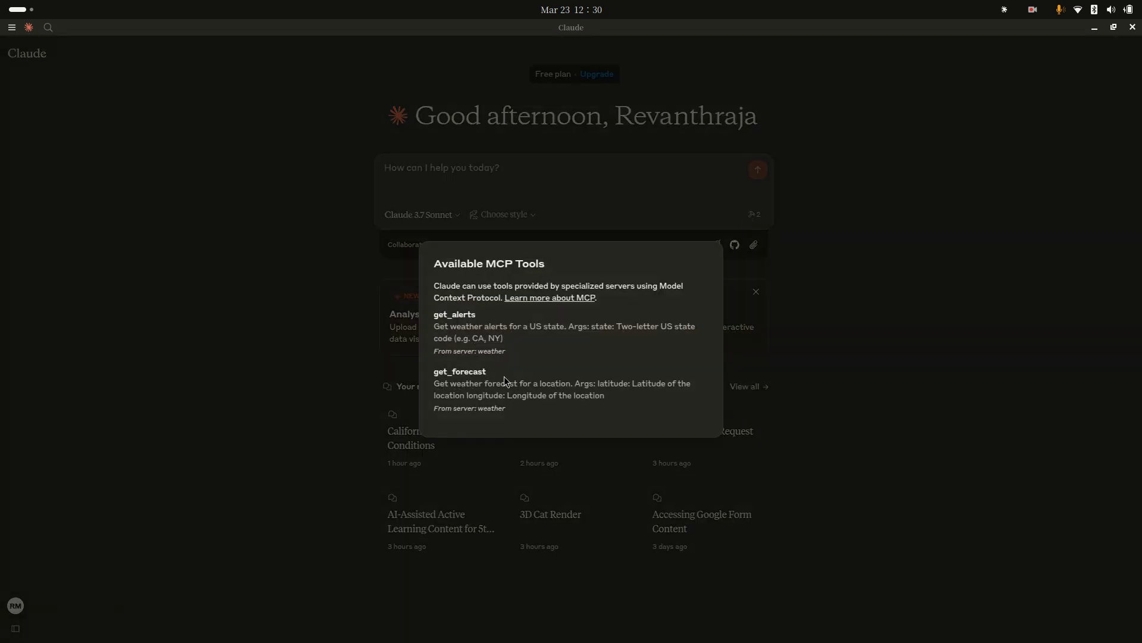
click(262, 337)
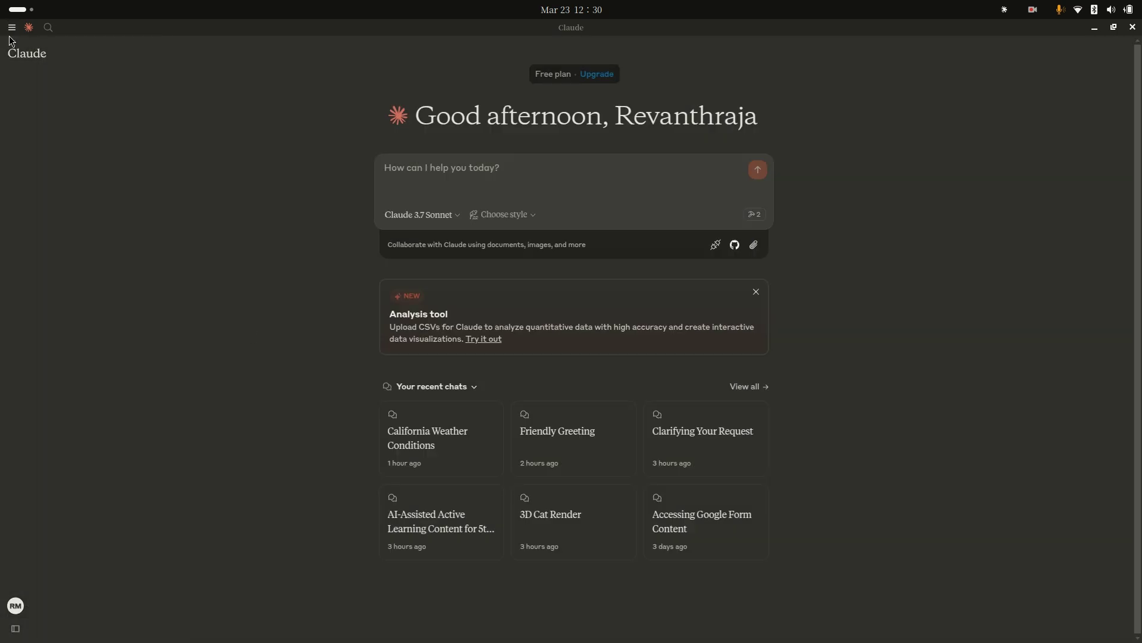
- Open Claude's developer settings and inspect the weather server's status, command and arguments, closing the settings when done
mouse_move(9, 42)
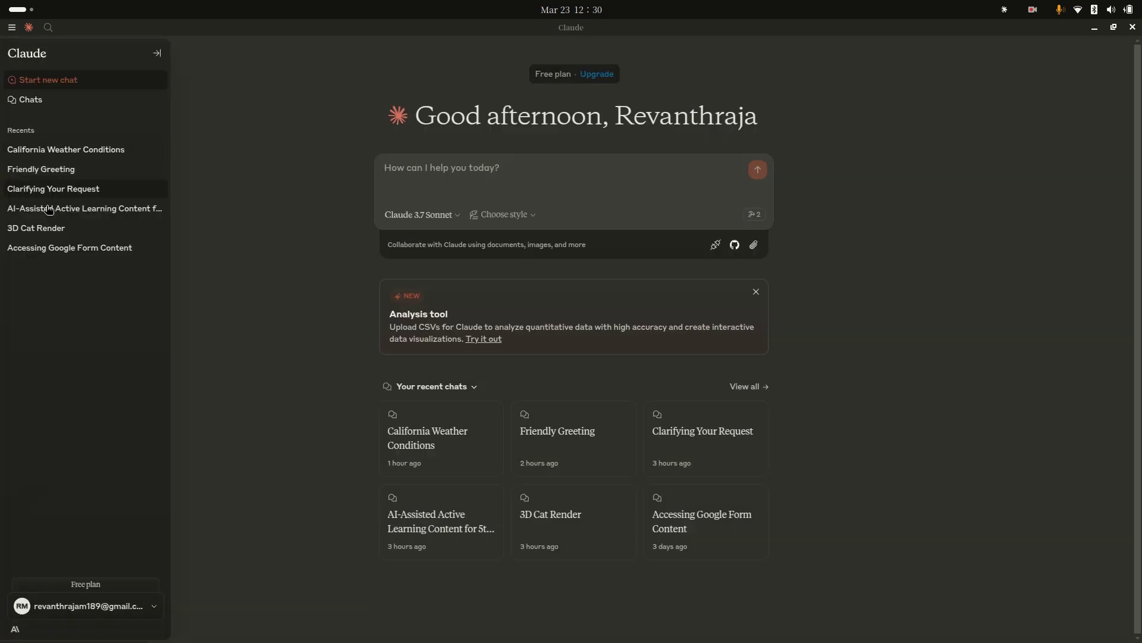
click(11, 28)
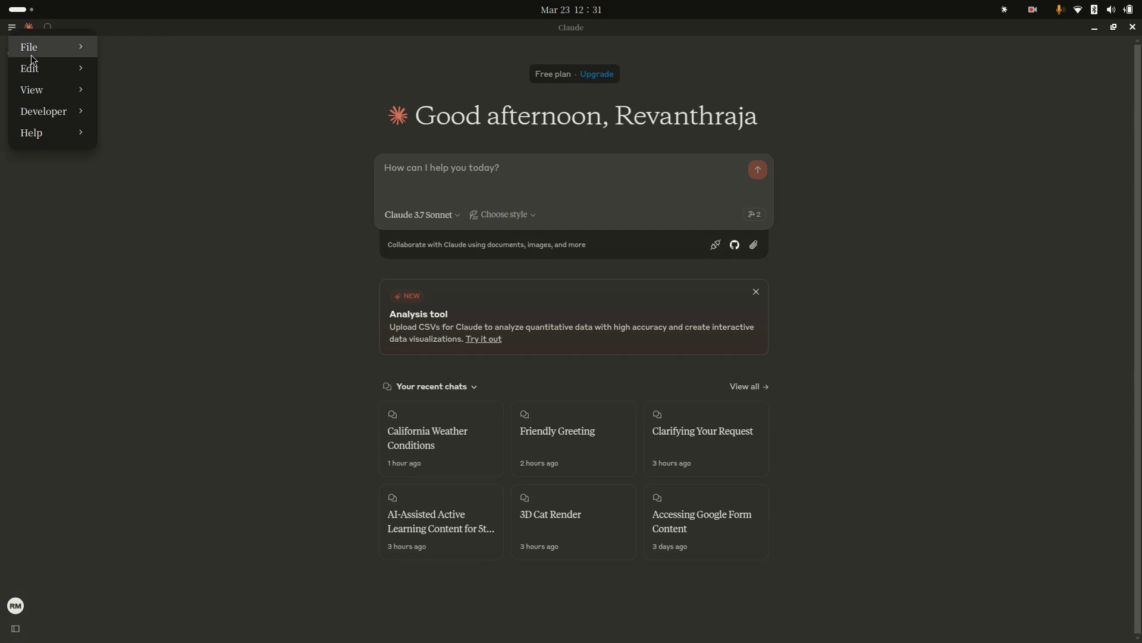
mouse_move(32, 54)
click(144, 68)
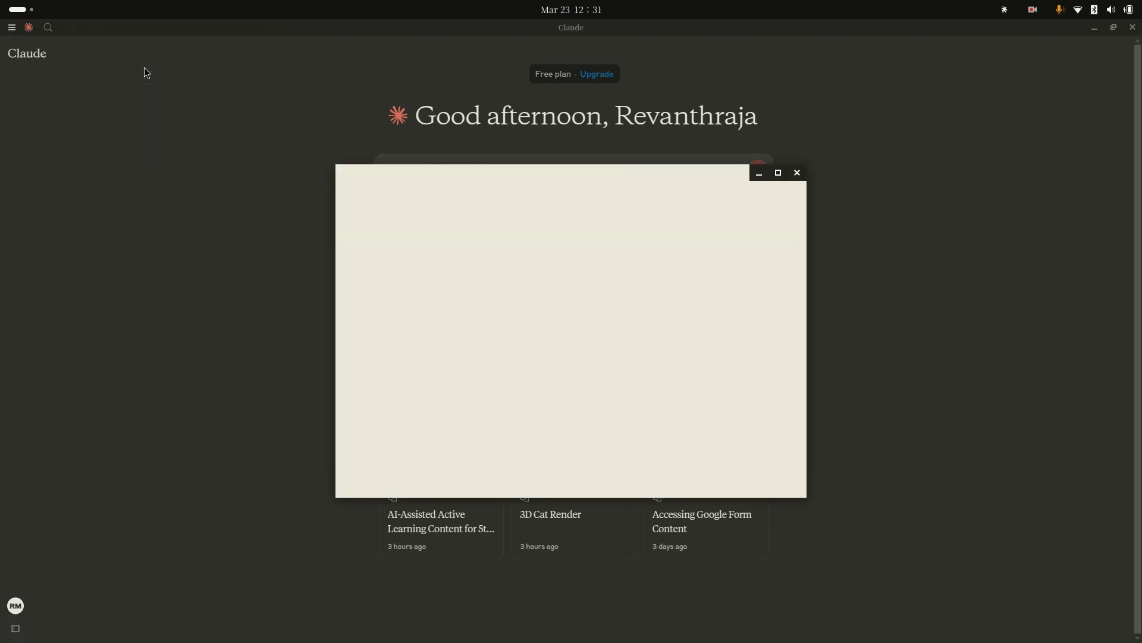
click(373, 224)
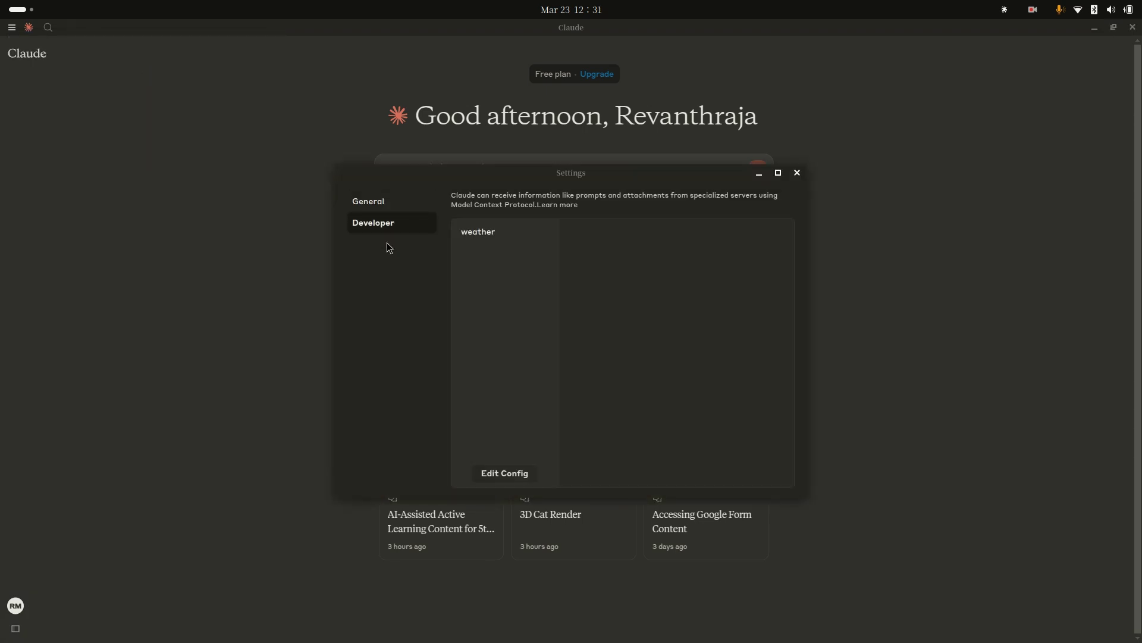
click(507, 239)
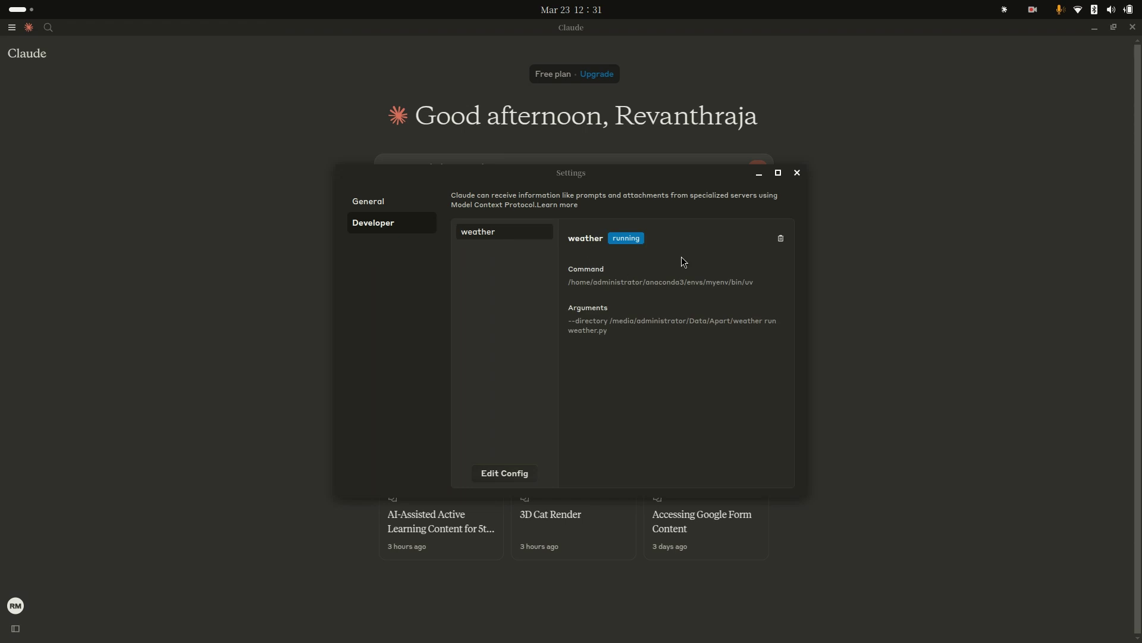
click(798, 173)
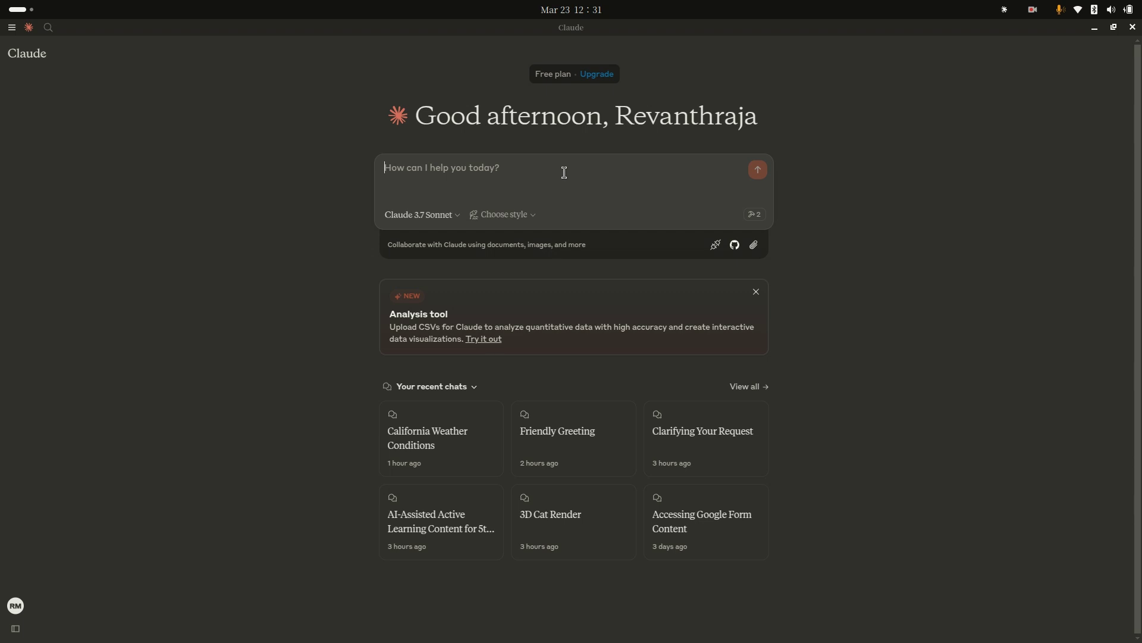
- Ask Claude "what is the weather for san jose" and allow the weather server's get_forecast tool for this chat
text(what is the weather for san jos)
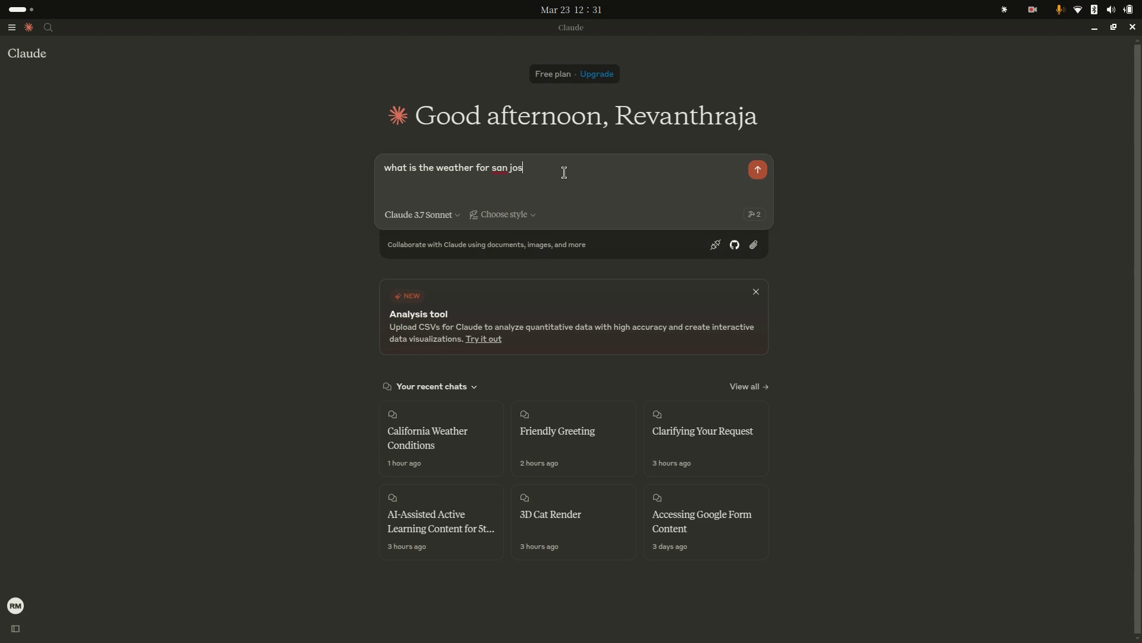
text(e)
key(Return)
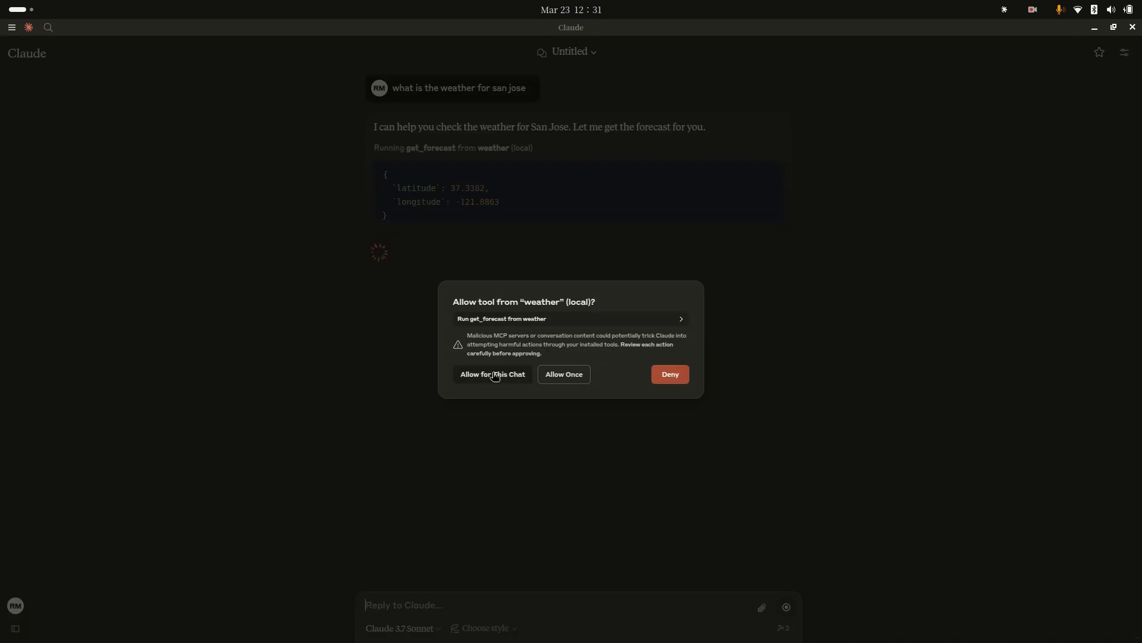
click(495, 375)
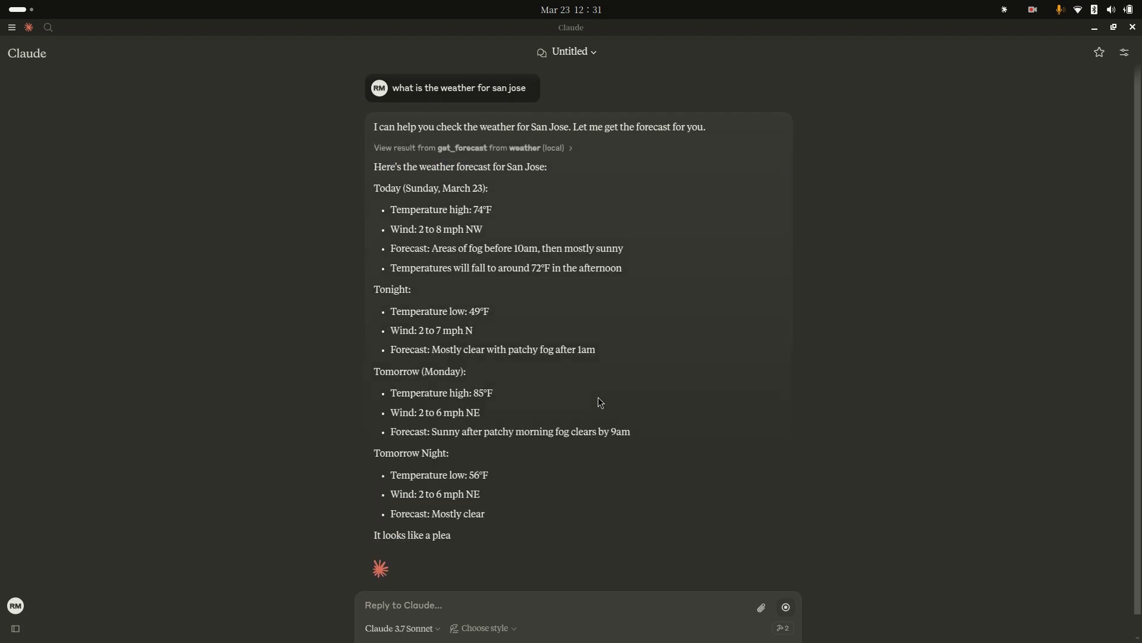
- Expand the get_forecast result and compare its raw output with Claude's San Jose forecast summary
click(556, 153)
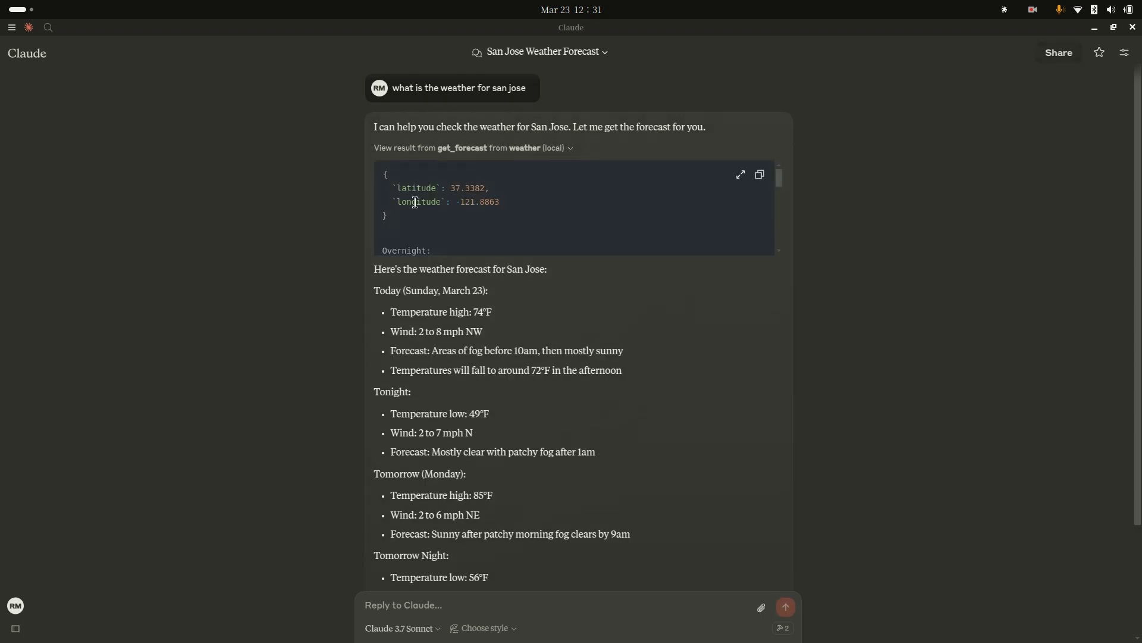
scroll(415, 237, down, 2)
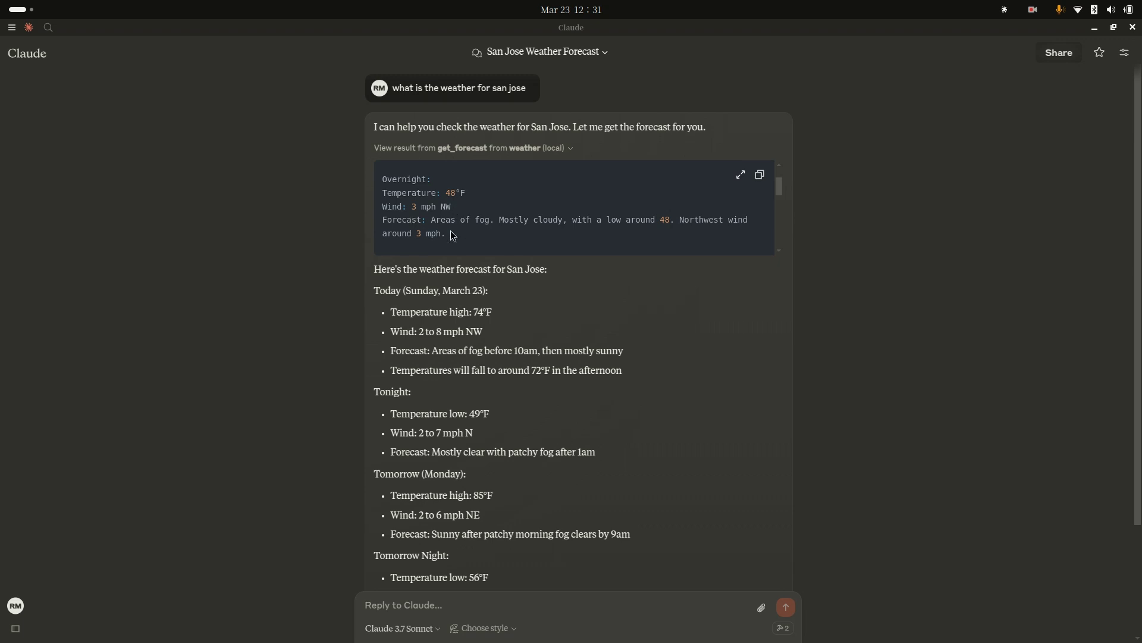
scroll(453, 235, down, 2)
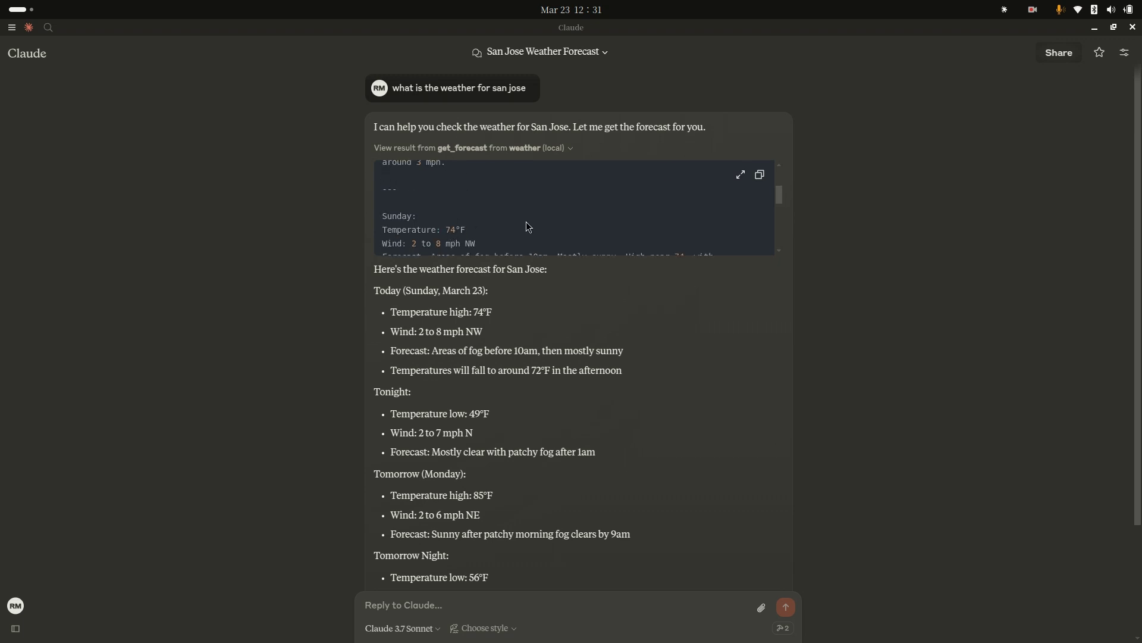
scroll(529, 224, down, 3)
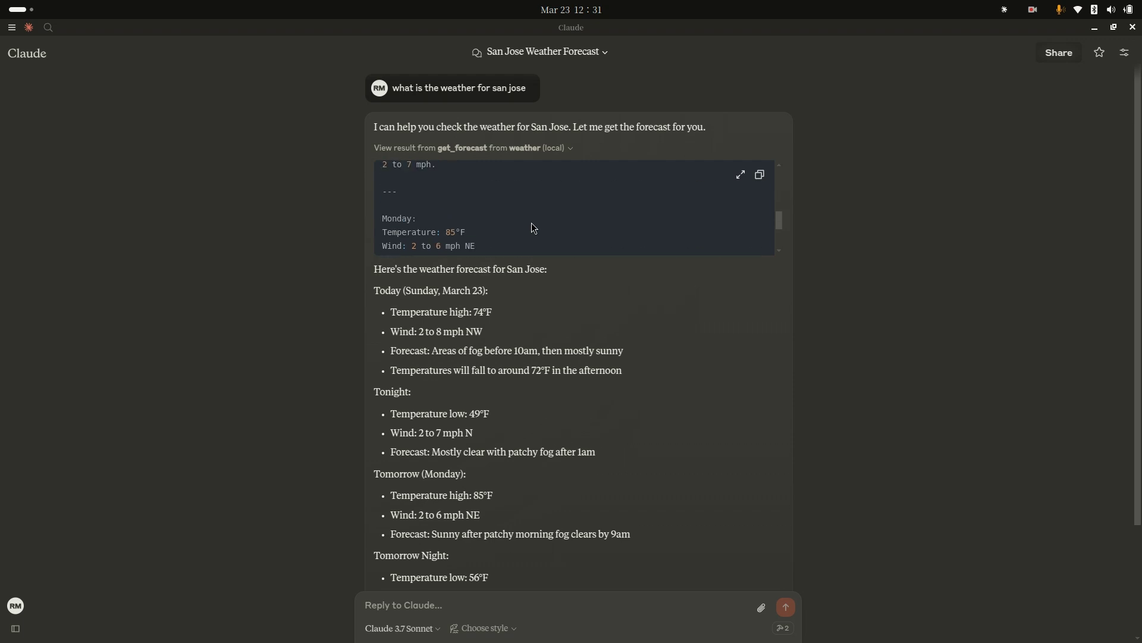
scroll(531, 226, down, 3)
scroll(530, 306, down, 3)
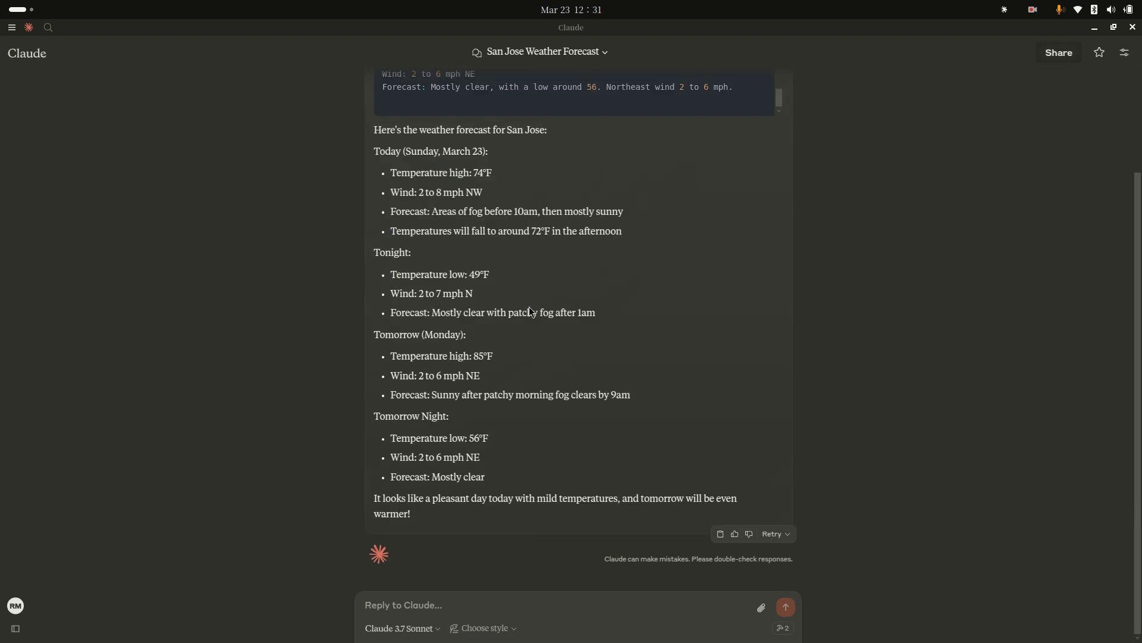
scroll(530, 307, up, 3)
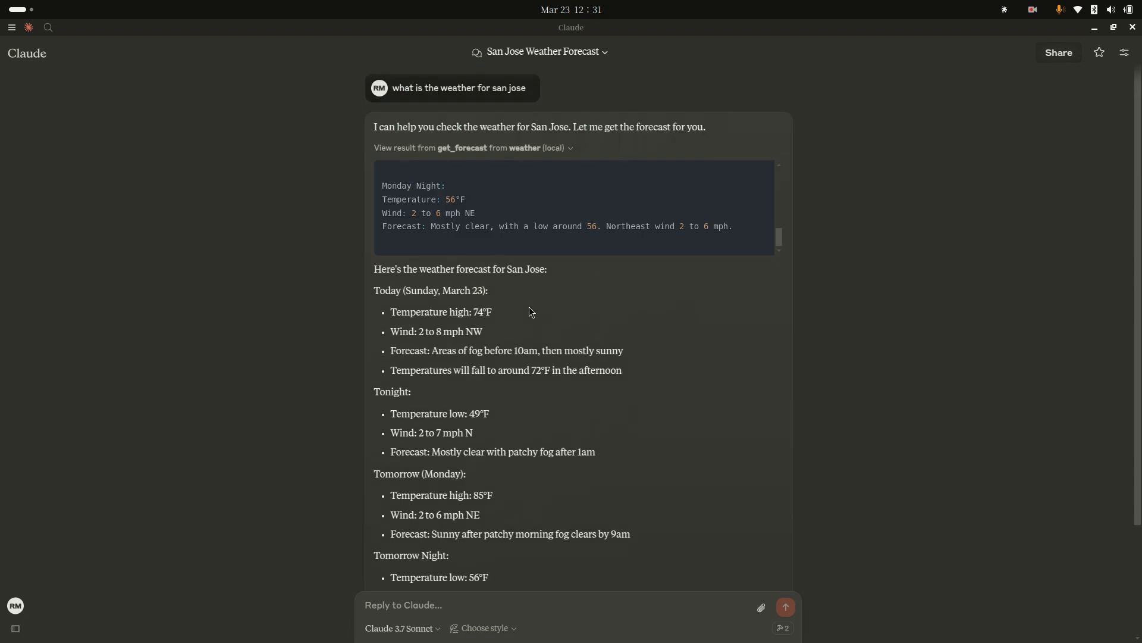
scroll(529, 307, down, 3)
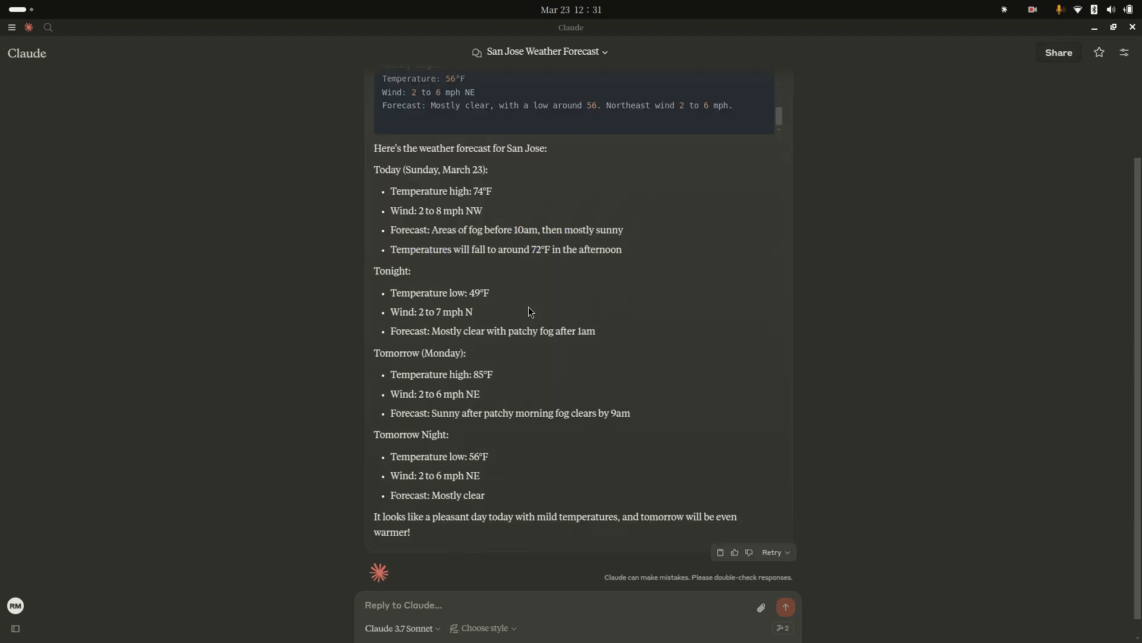